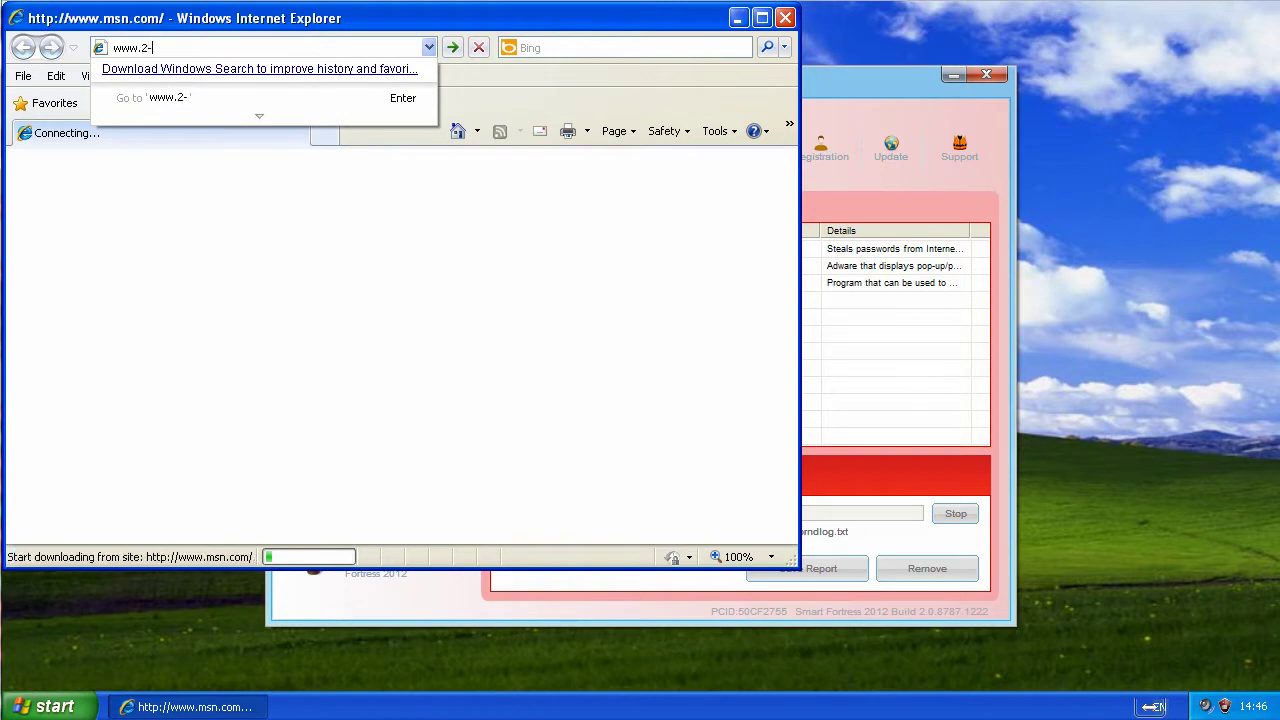
text(m)
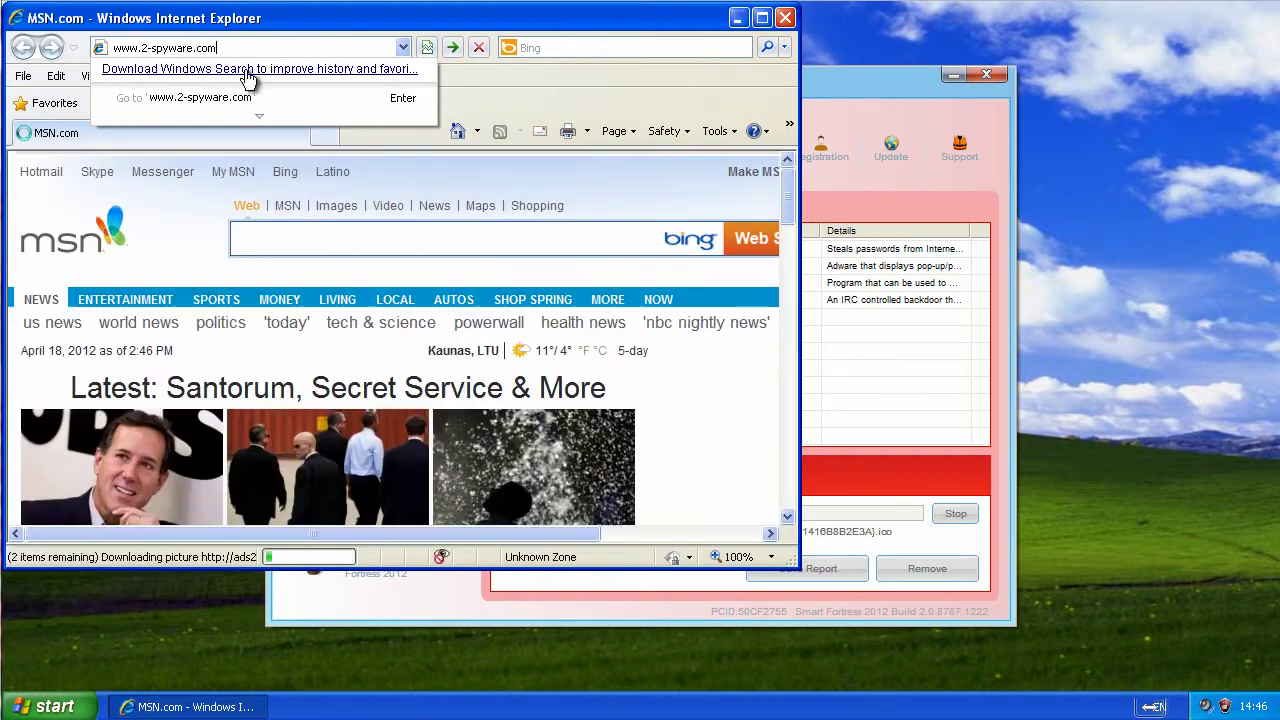
key(Return)
text(rem)
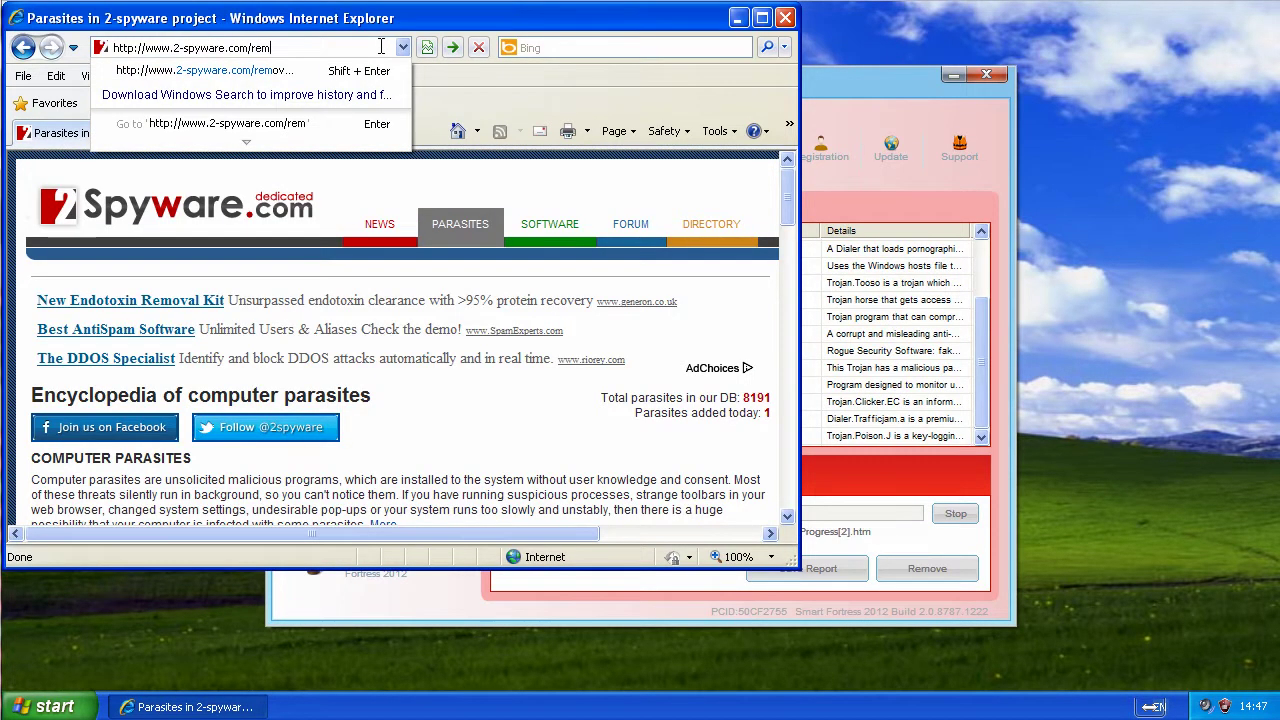
text(ove-smart-fortre)
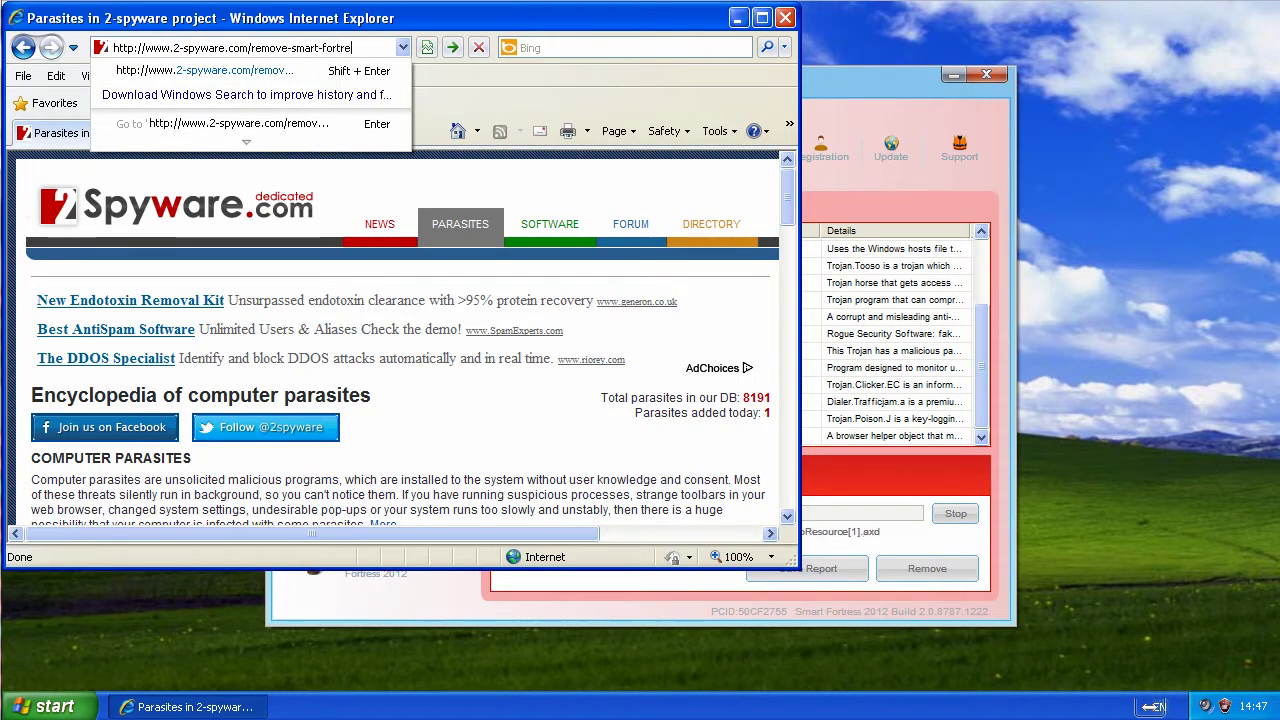
text(ss-2)
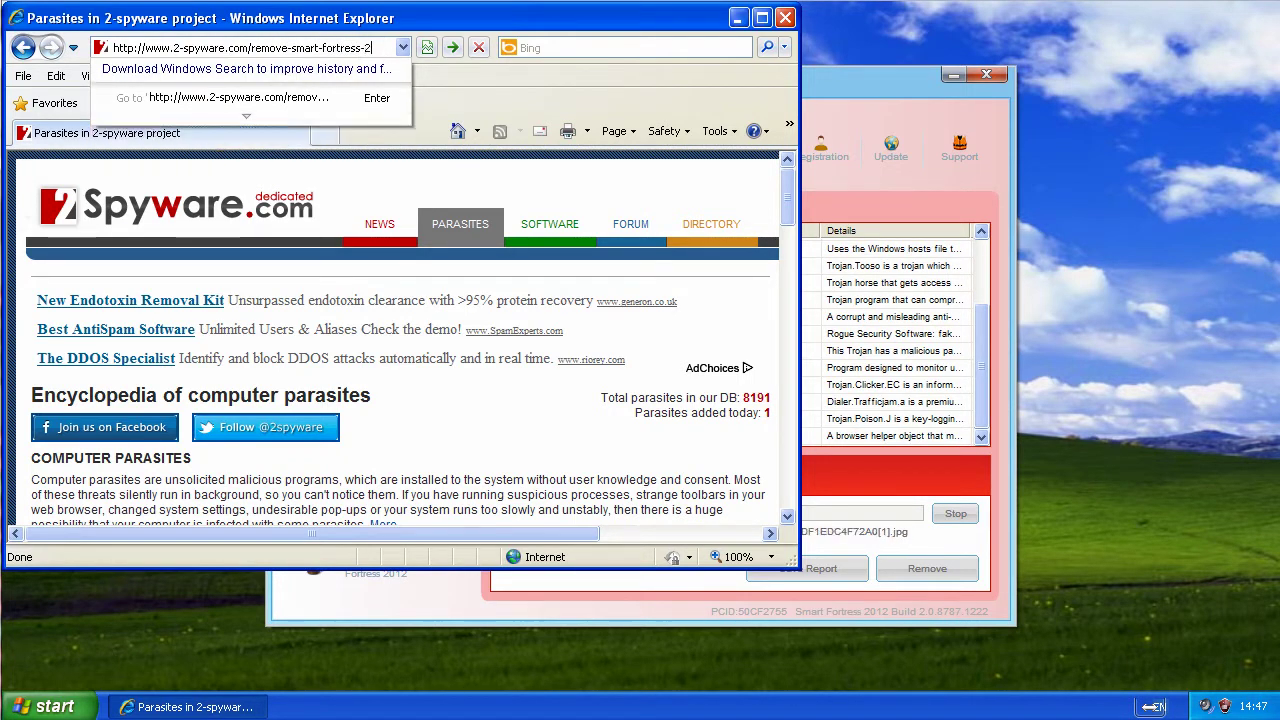
text(012.html)
key(Return)
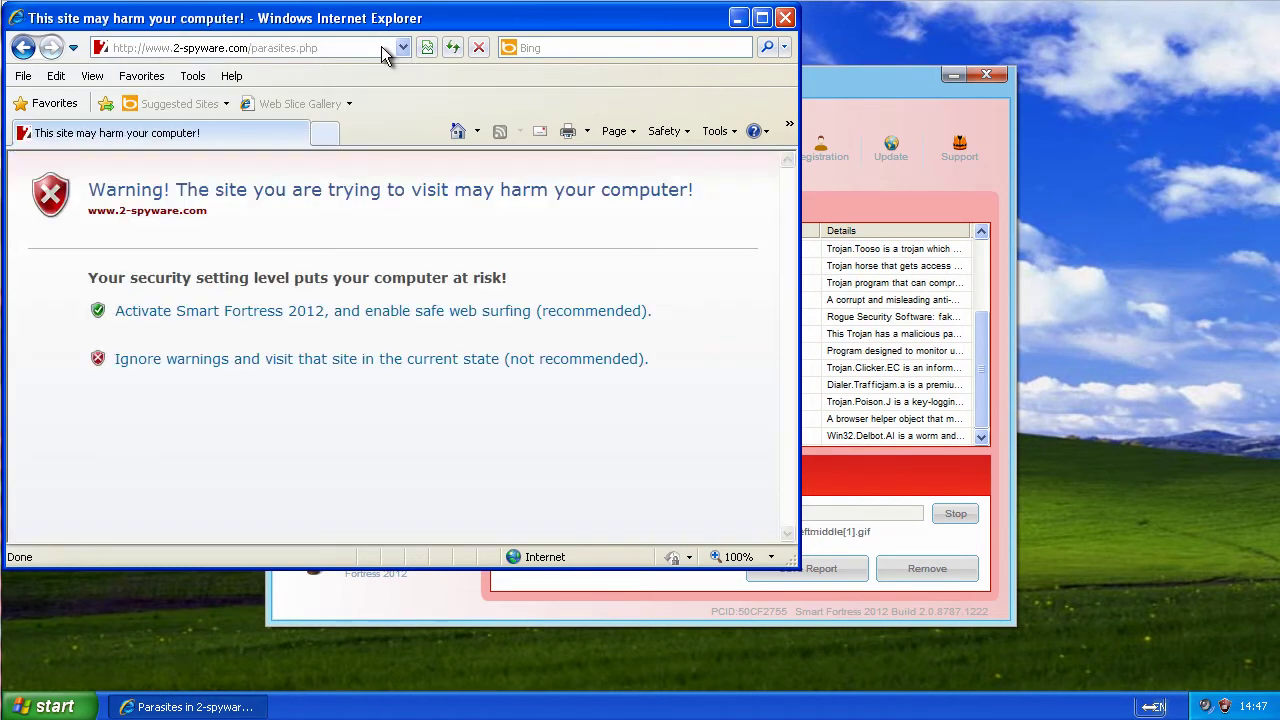
click(257, 363)
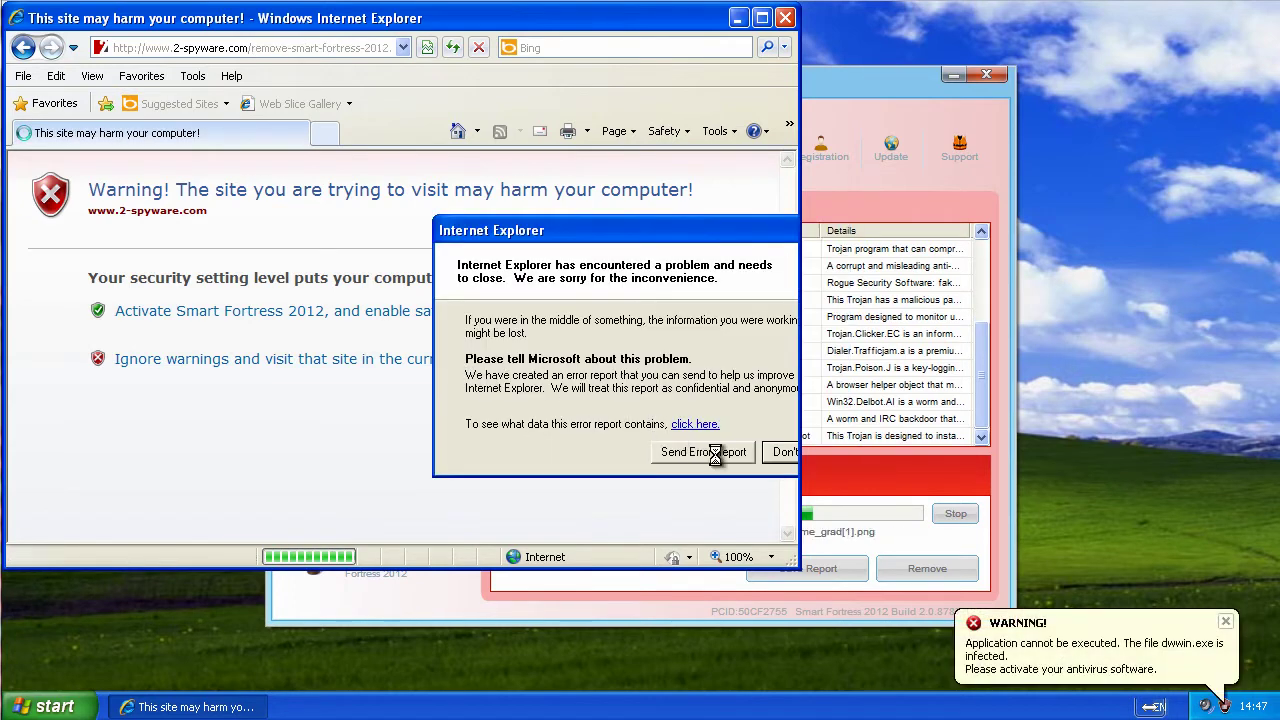
click(712, 451)
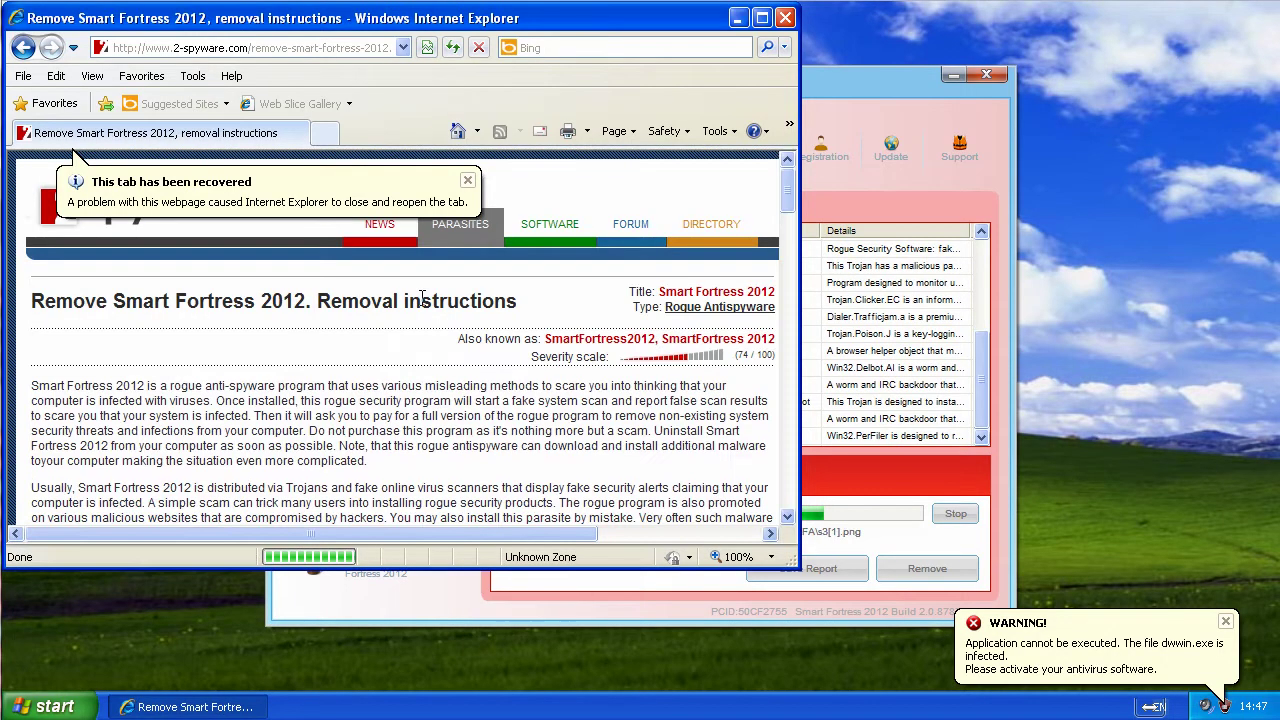
Step: Follow the SpyHunter download link in the Smart Fortress 2012 removal instructions, choosing to ignore the security warning
scroll(455, 330, down, 5)
scroll(468, 330, down, 10)
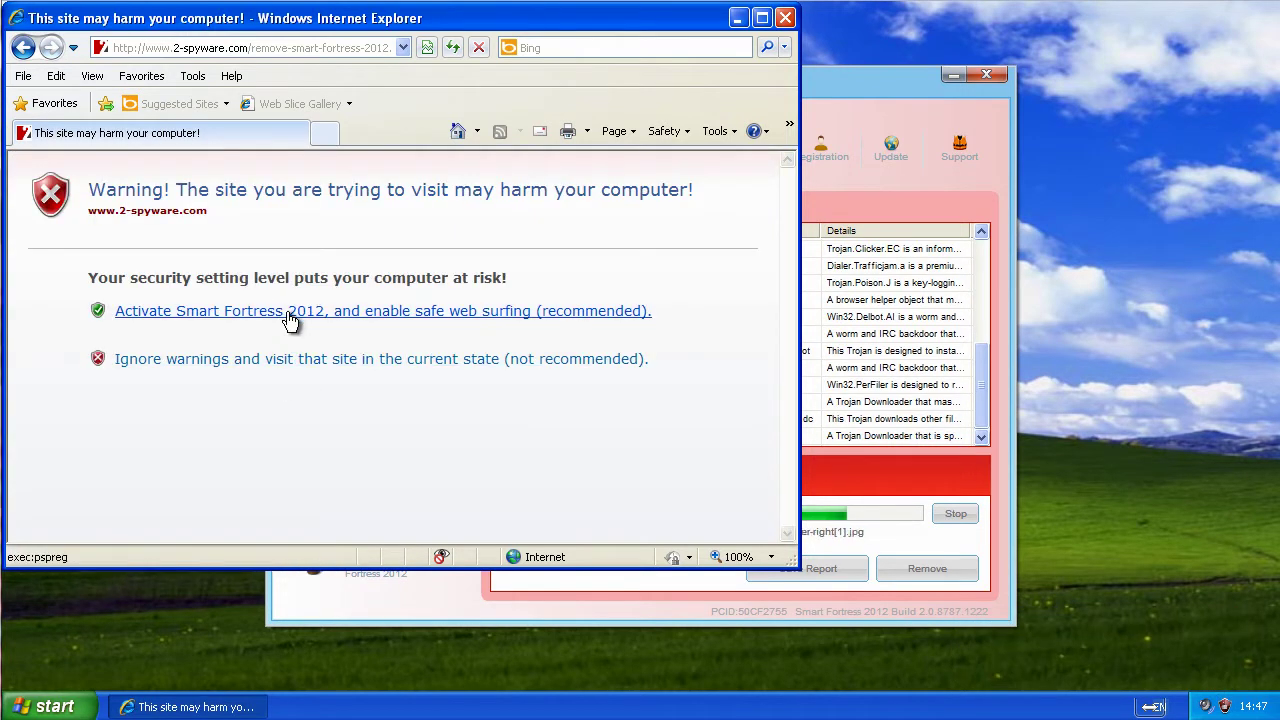
click(251, 360)
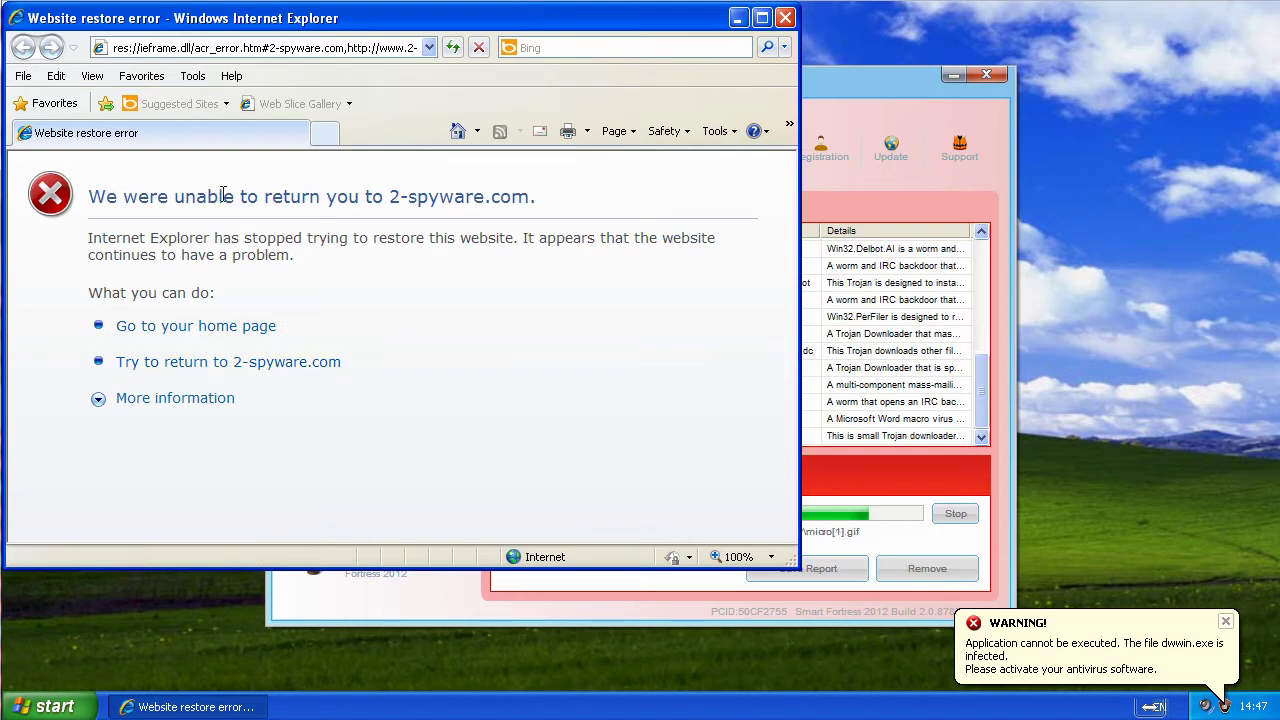
click(347, 47)
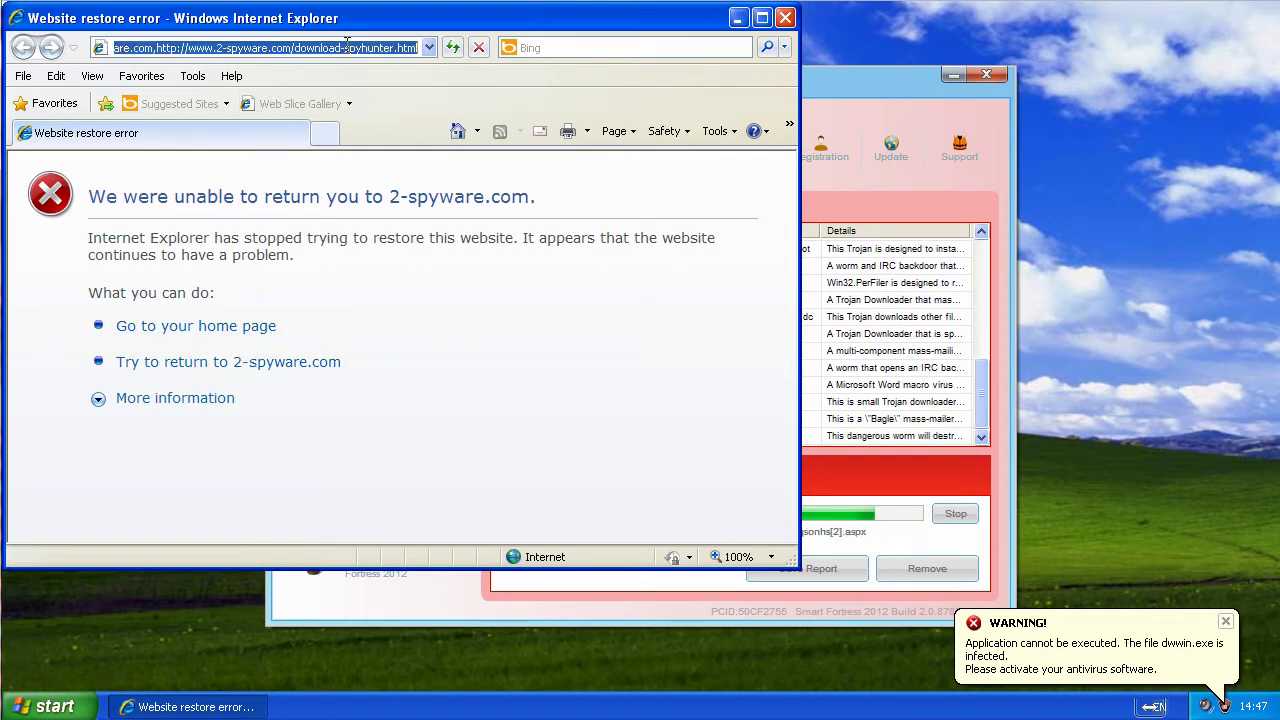
click(272, 47)
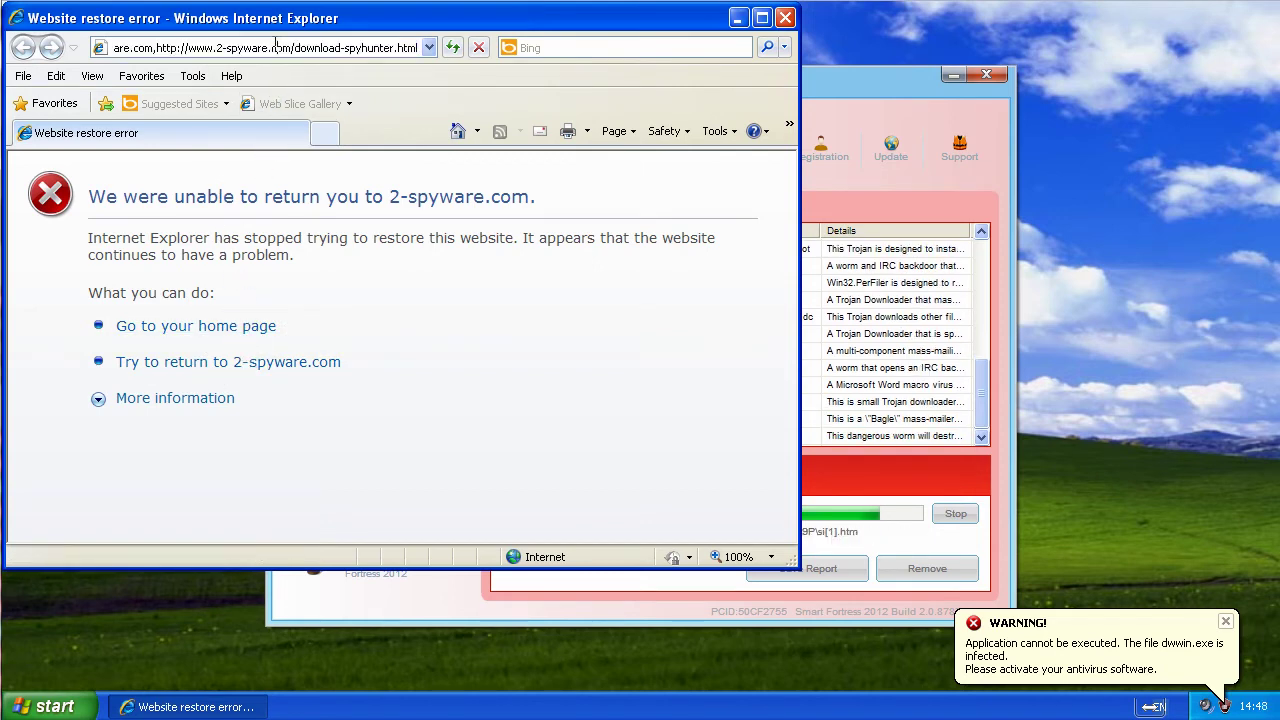
click(158, 47)
key(shift+Home)
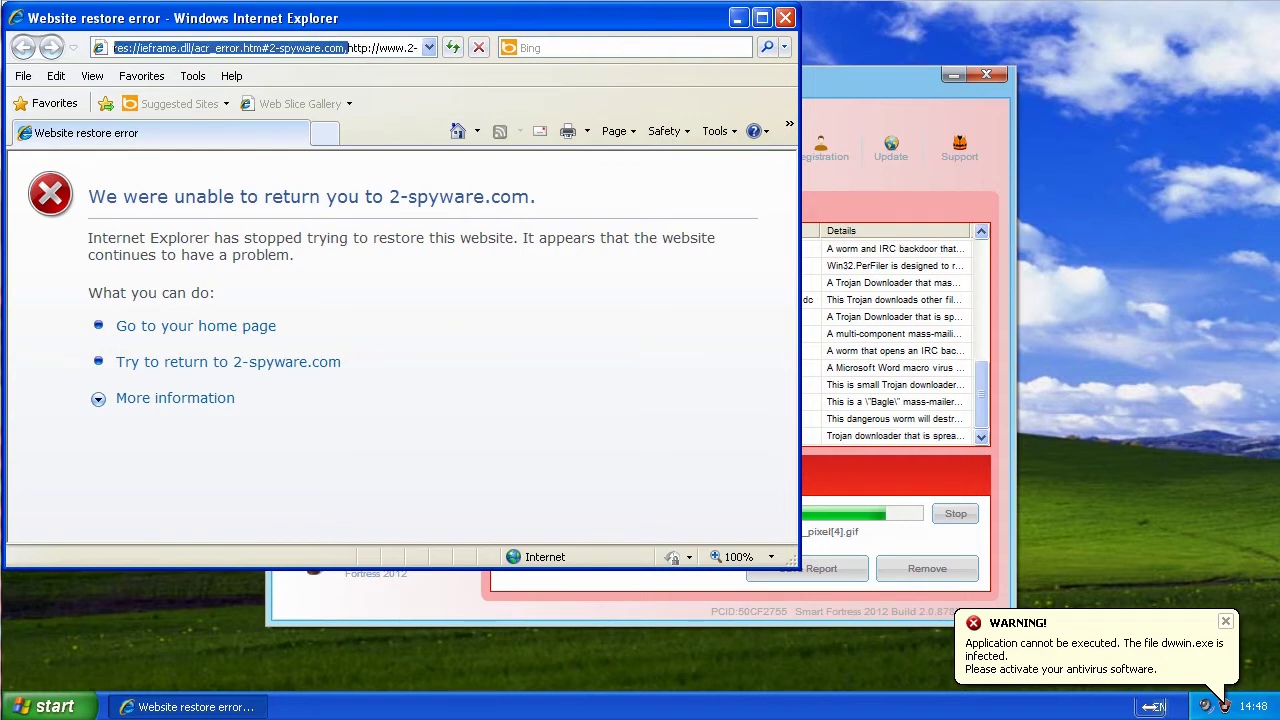
key(BackSpace)
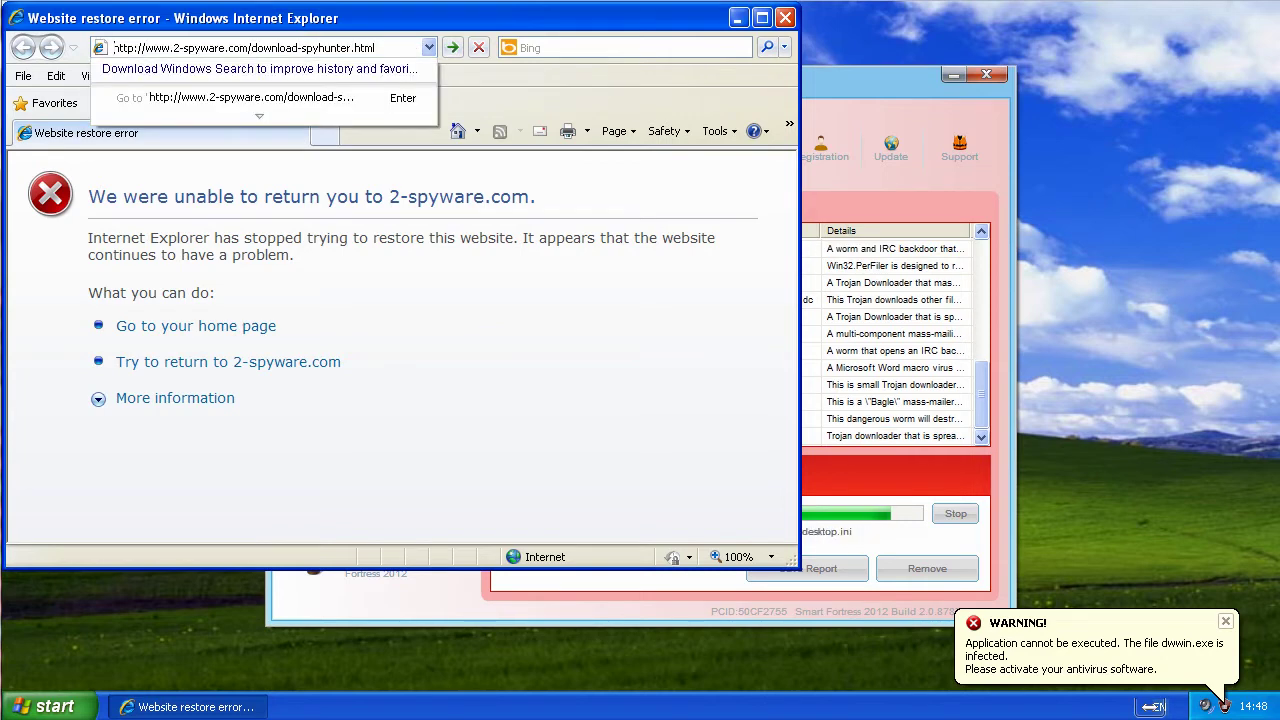
key(Return)
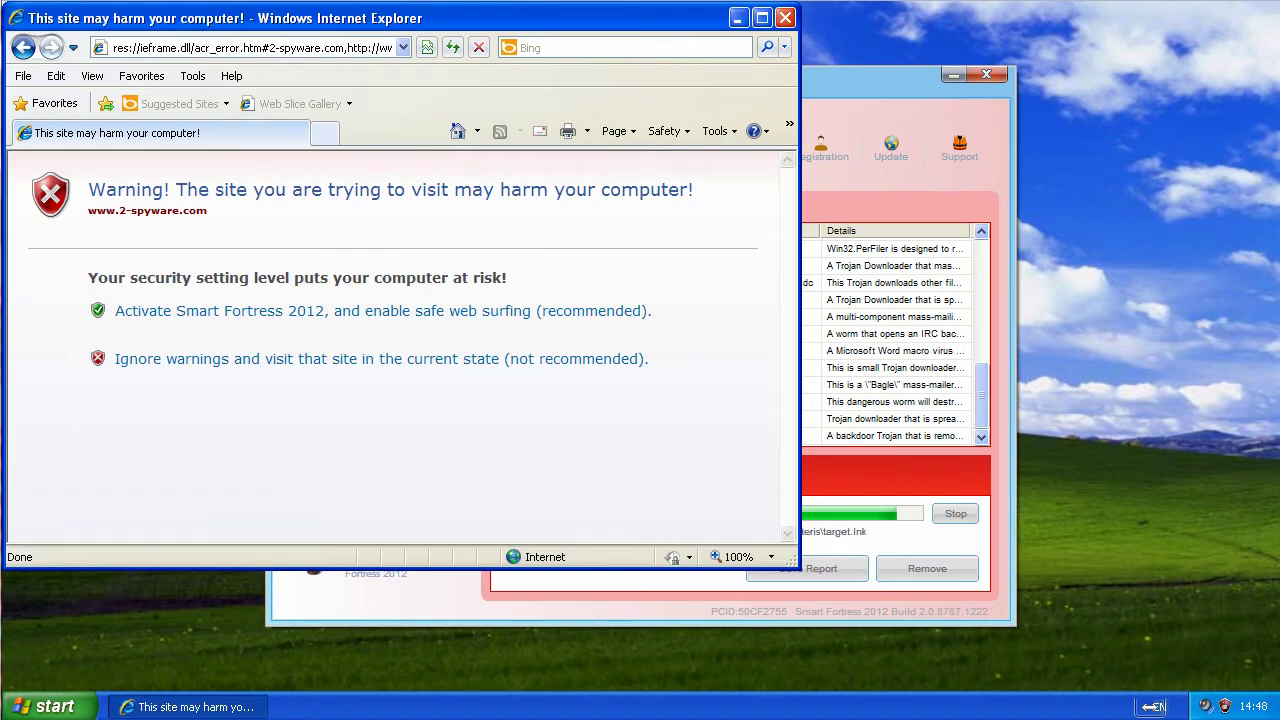
click(332, 362)
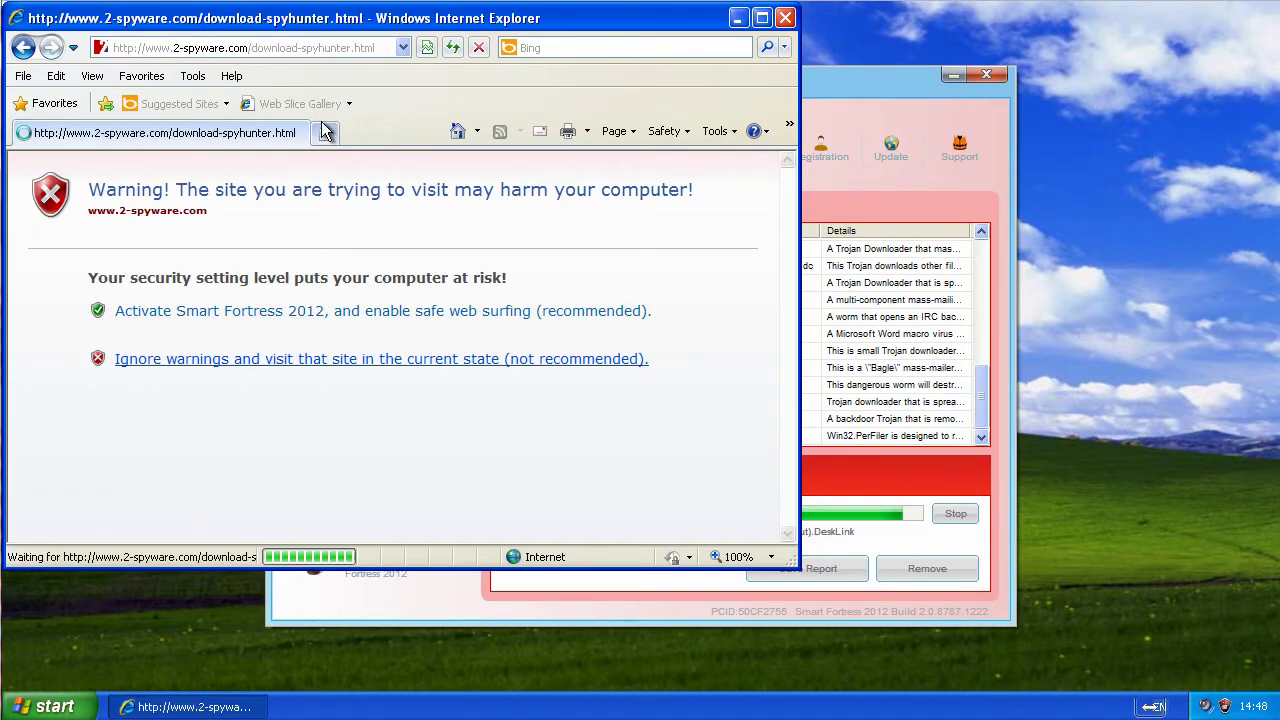
click(362, 47)
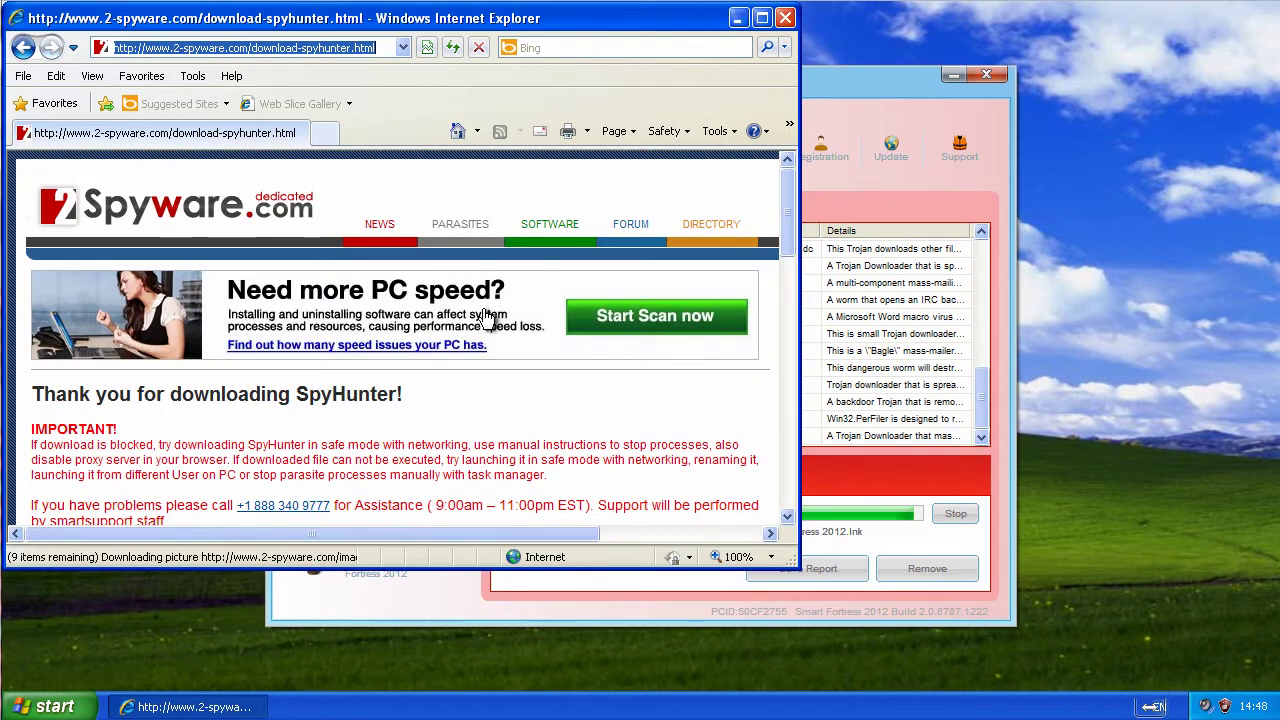
Step: Continue to the SpyHunter download despite warnings, save SpyHunter-Installer to the Desktop and close the download dialog
click(443, 366)
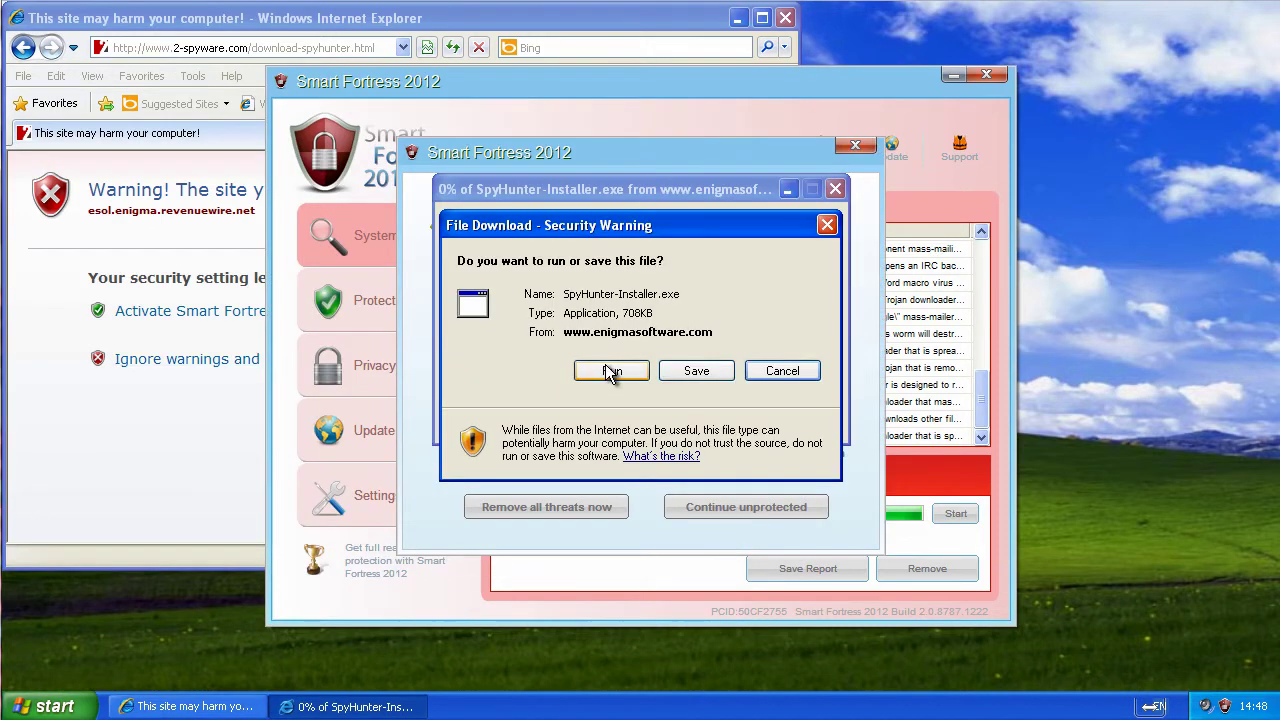
click(698, 377)
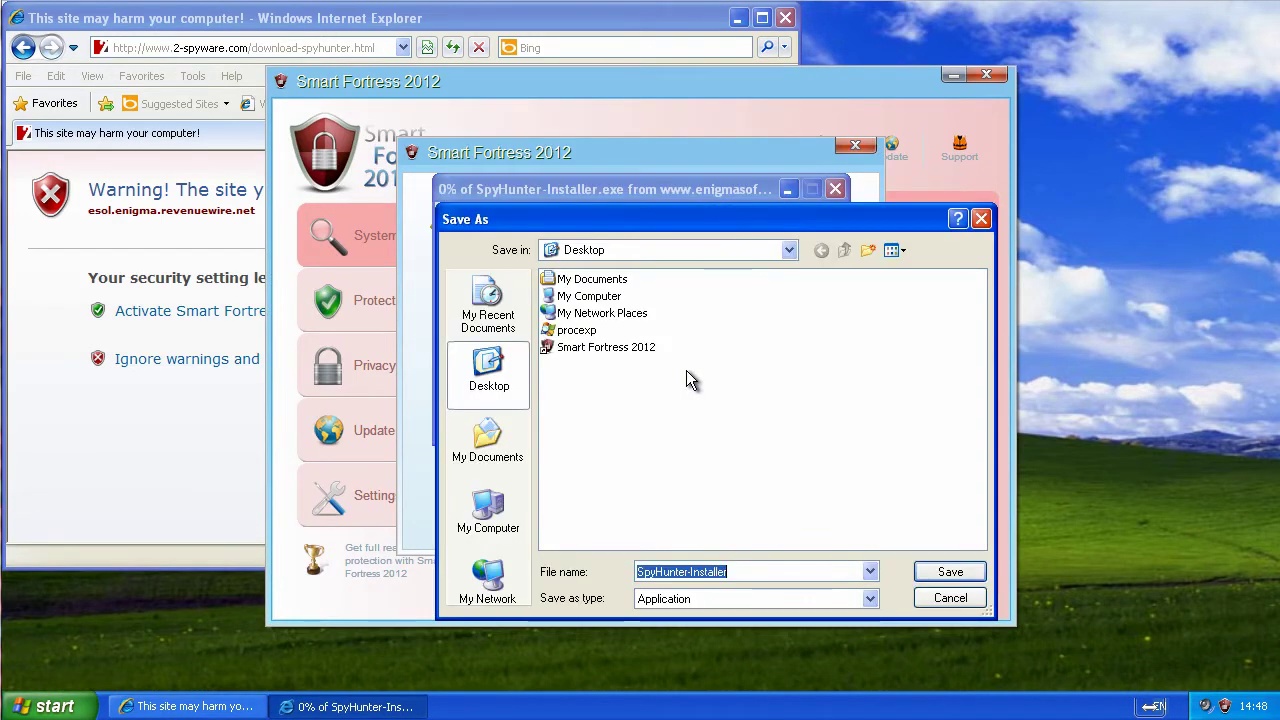
click(950, 577)
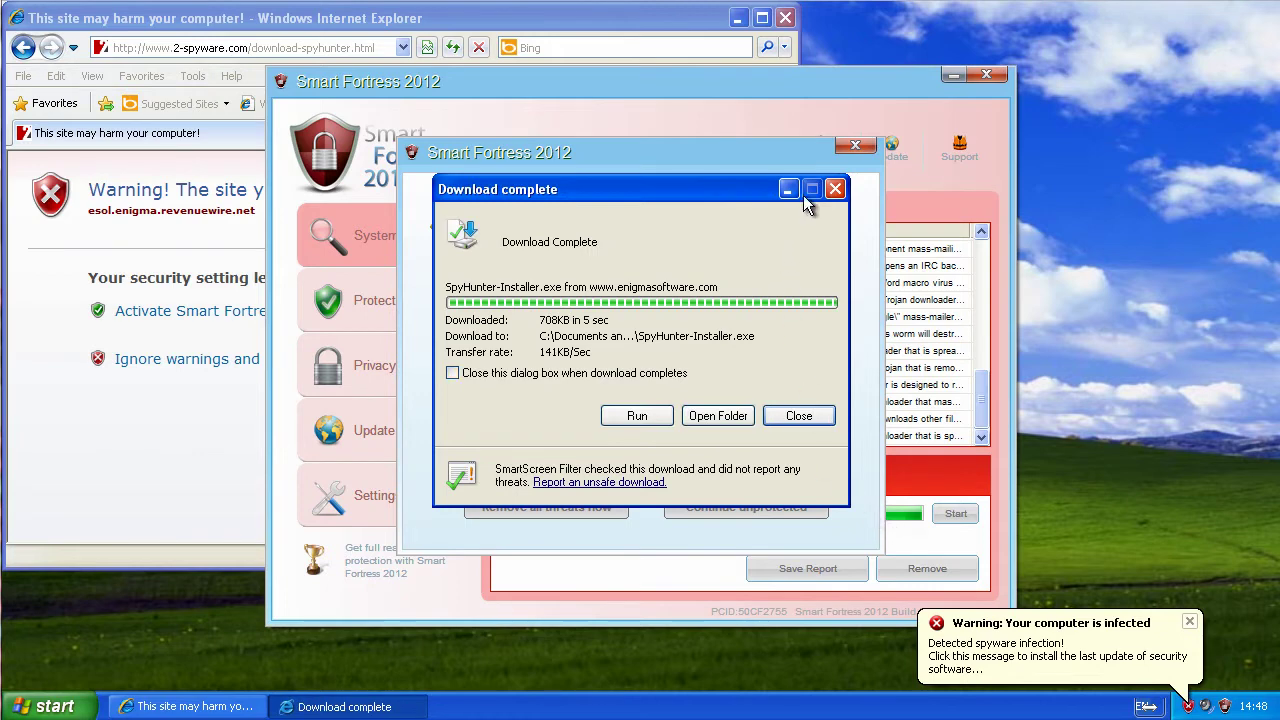
click(808, 416)
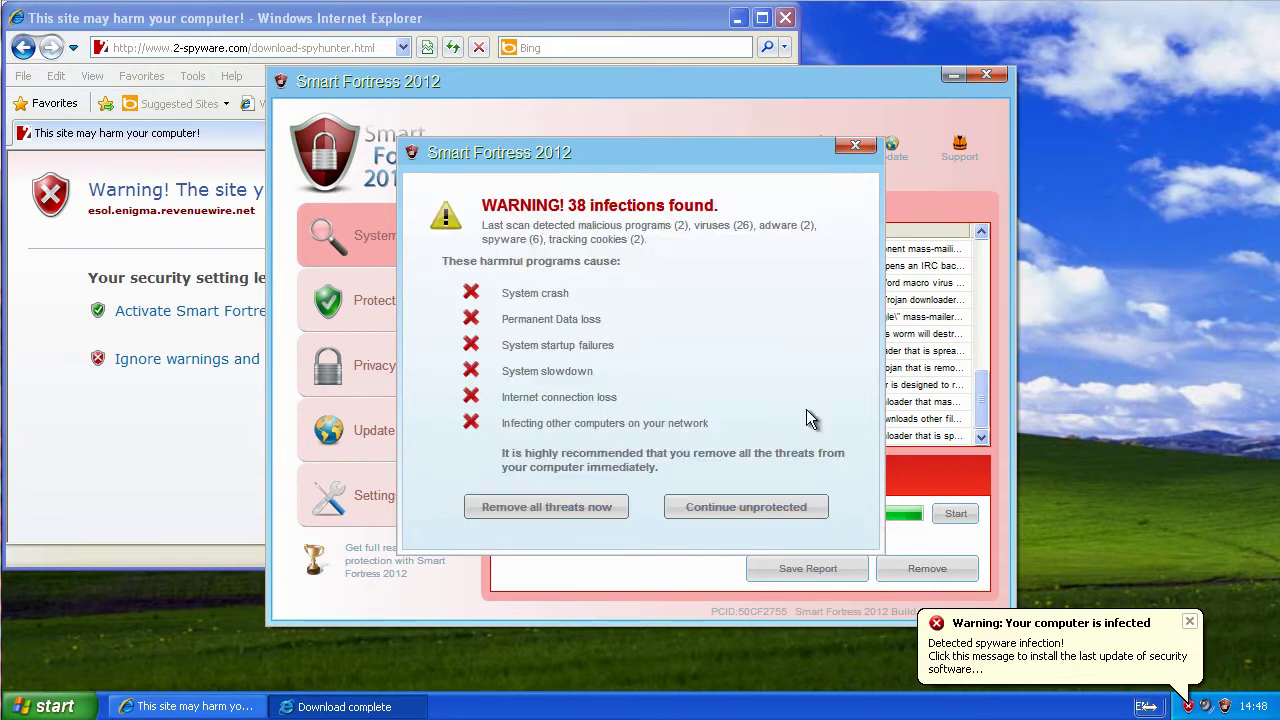
Step: Close the Smart Fortress 2012 infection warning and main window, agreeing to continue unprotected, and close the browser
click(853, 147)
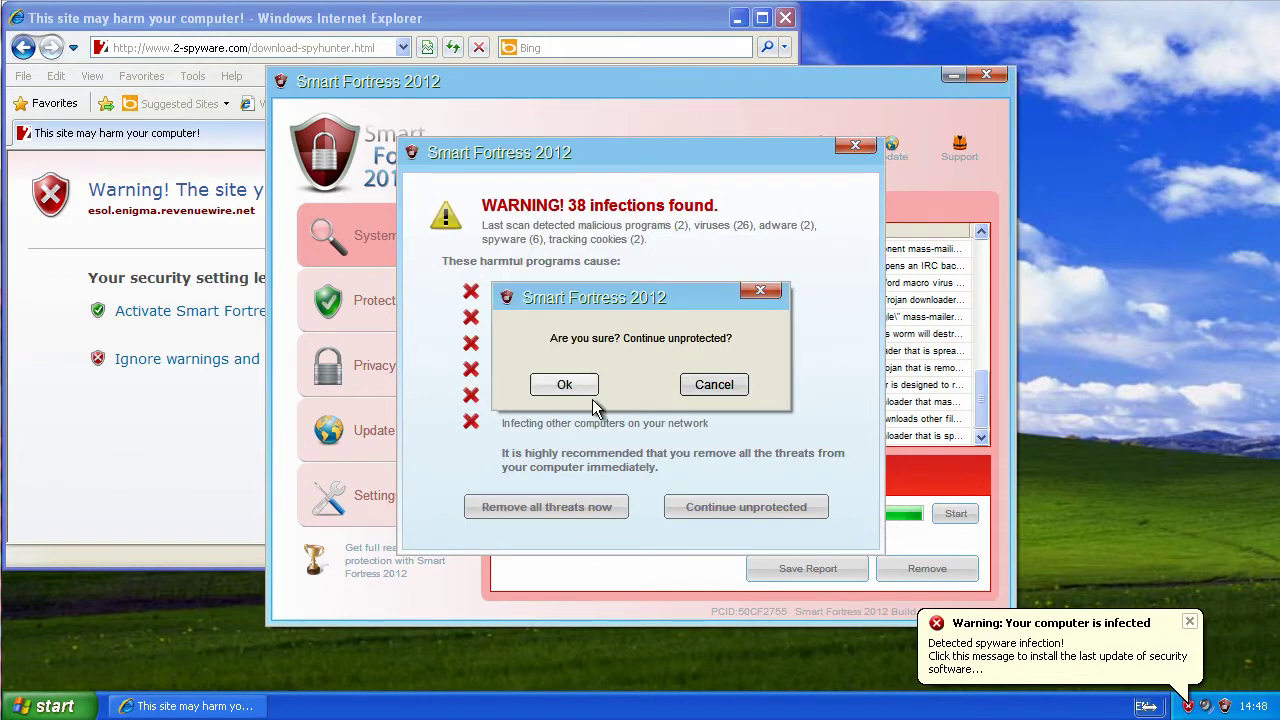
click(566, 386)
click(987, 74)
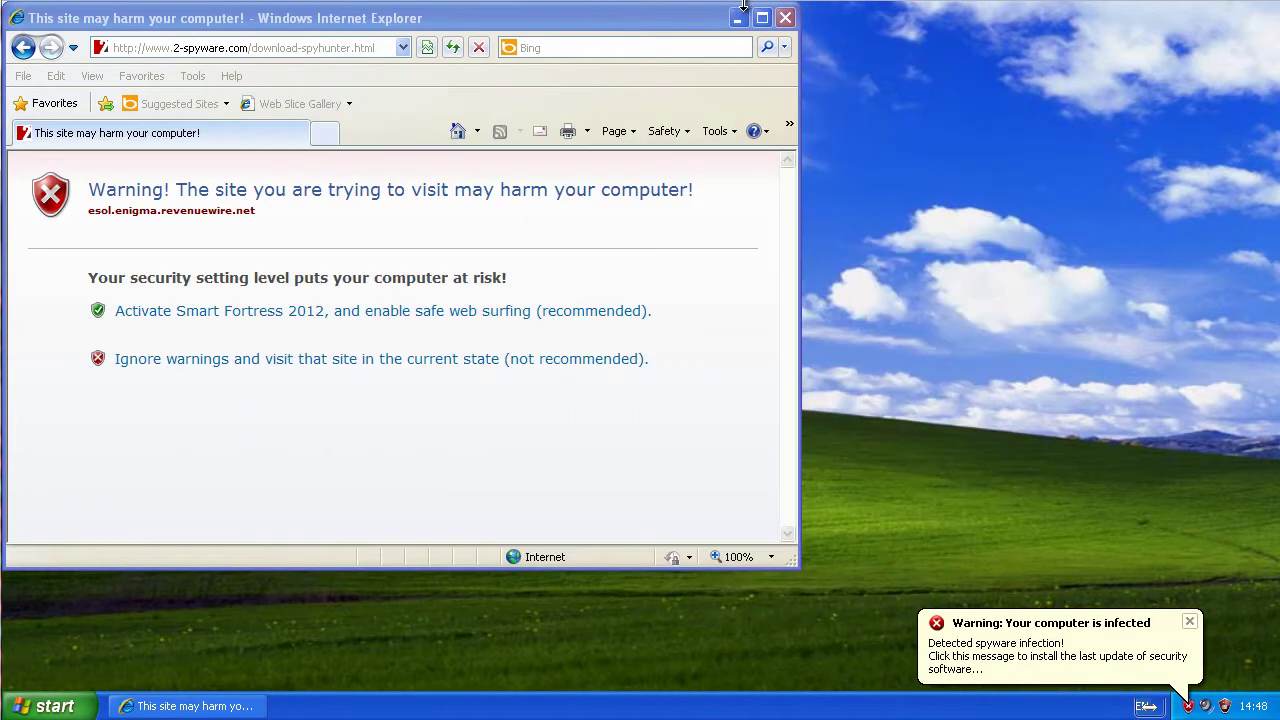
click(785, 17)
Step: Disable "Hide extensions for known file types" in the Folder Options of My Computer
click(44, 505)
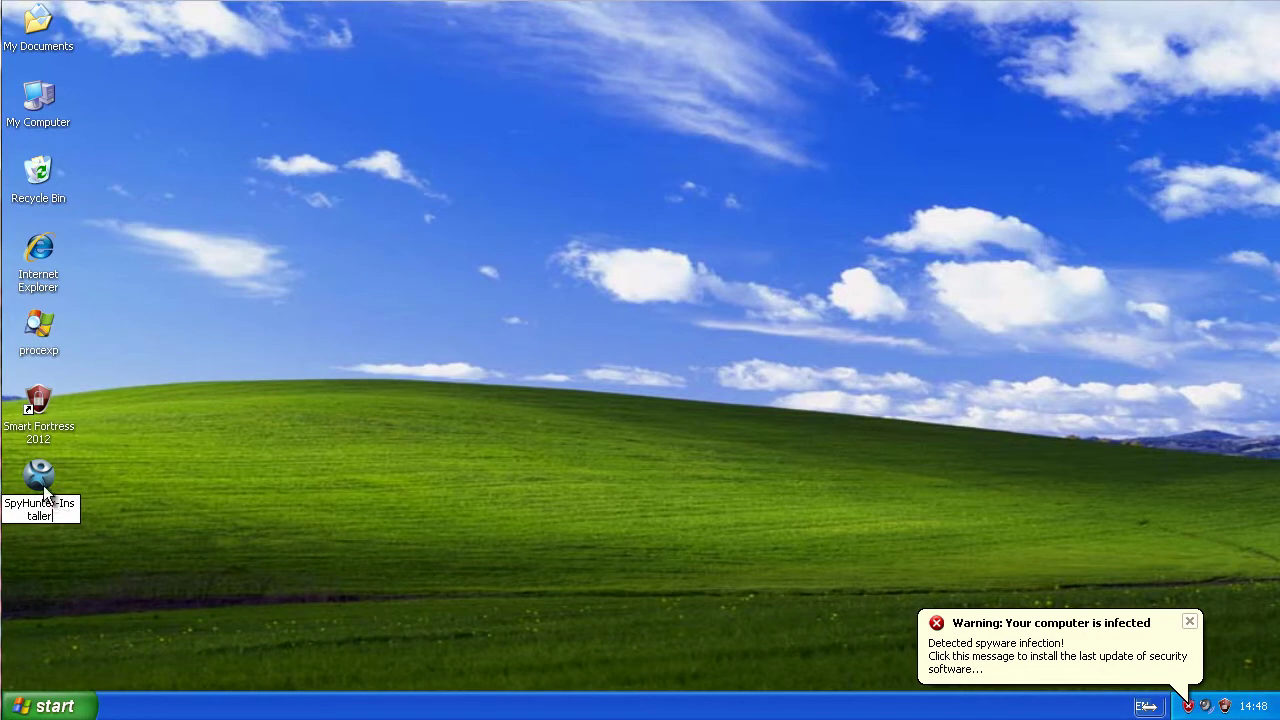
click(50, 706)
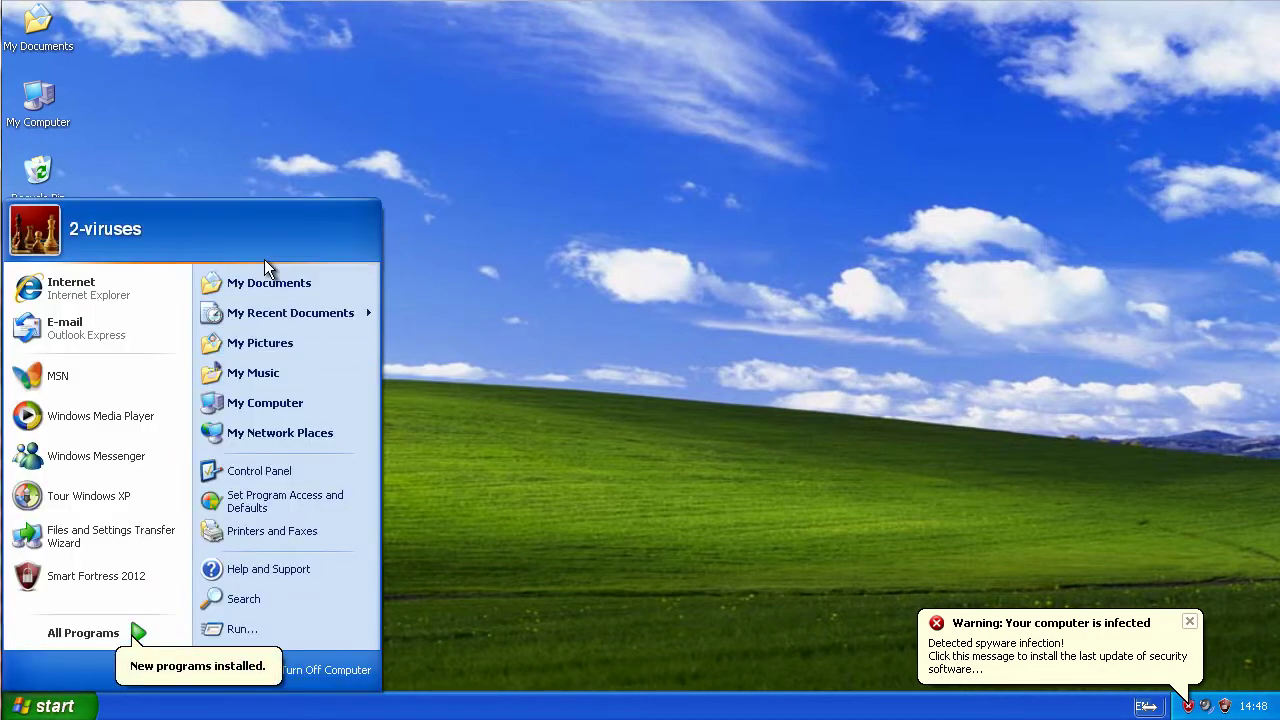
click(280, 407)
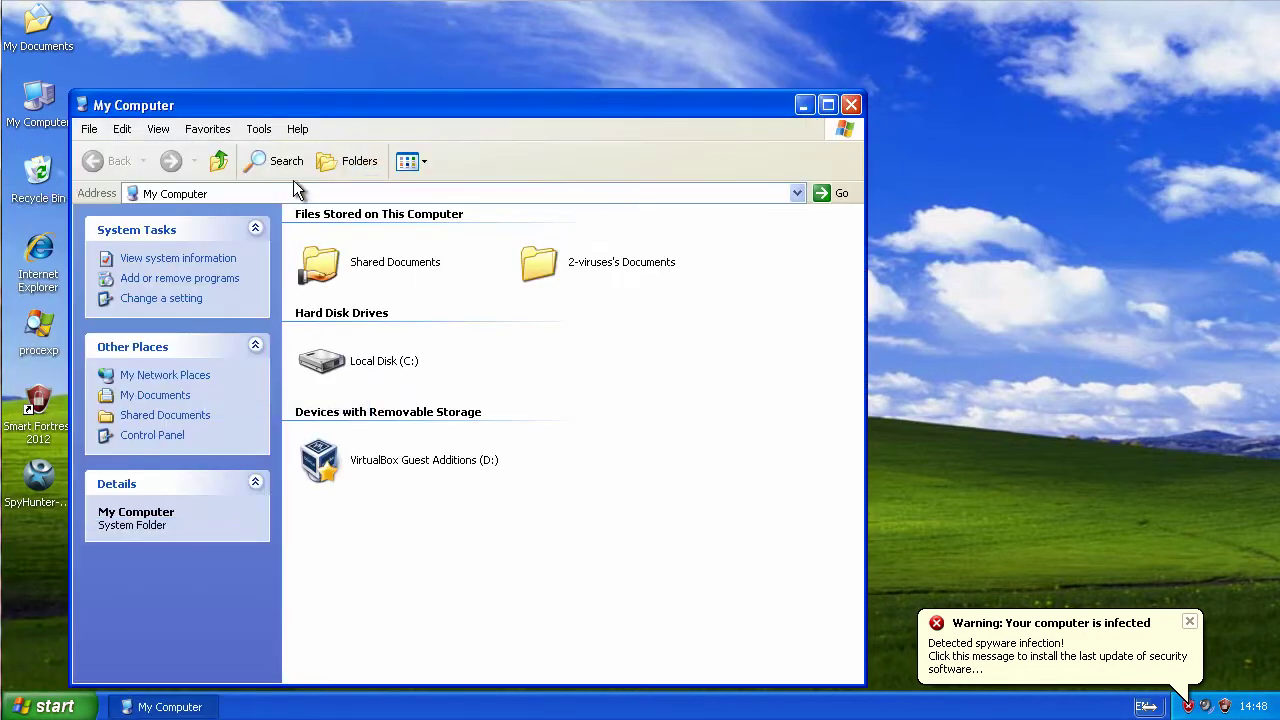
click(271, 128)
click(289, 211)
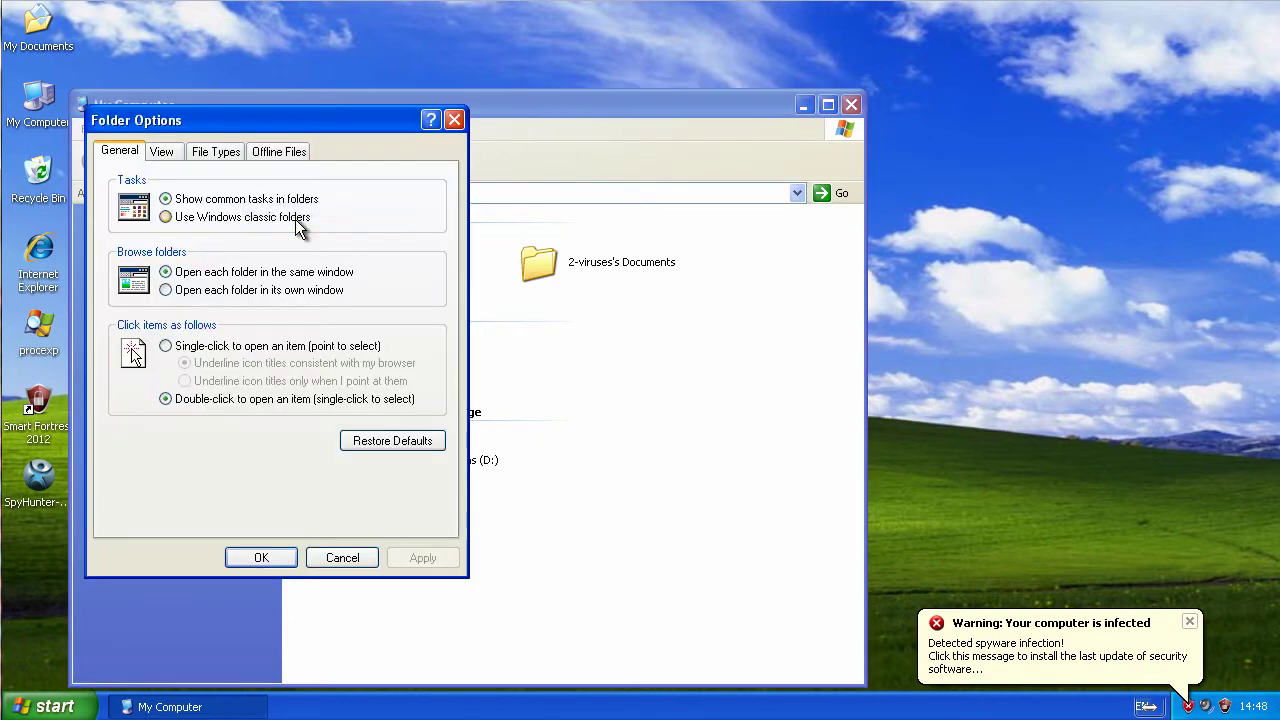
click(161, 151)
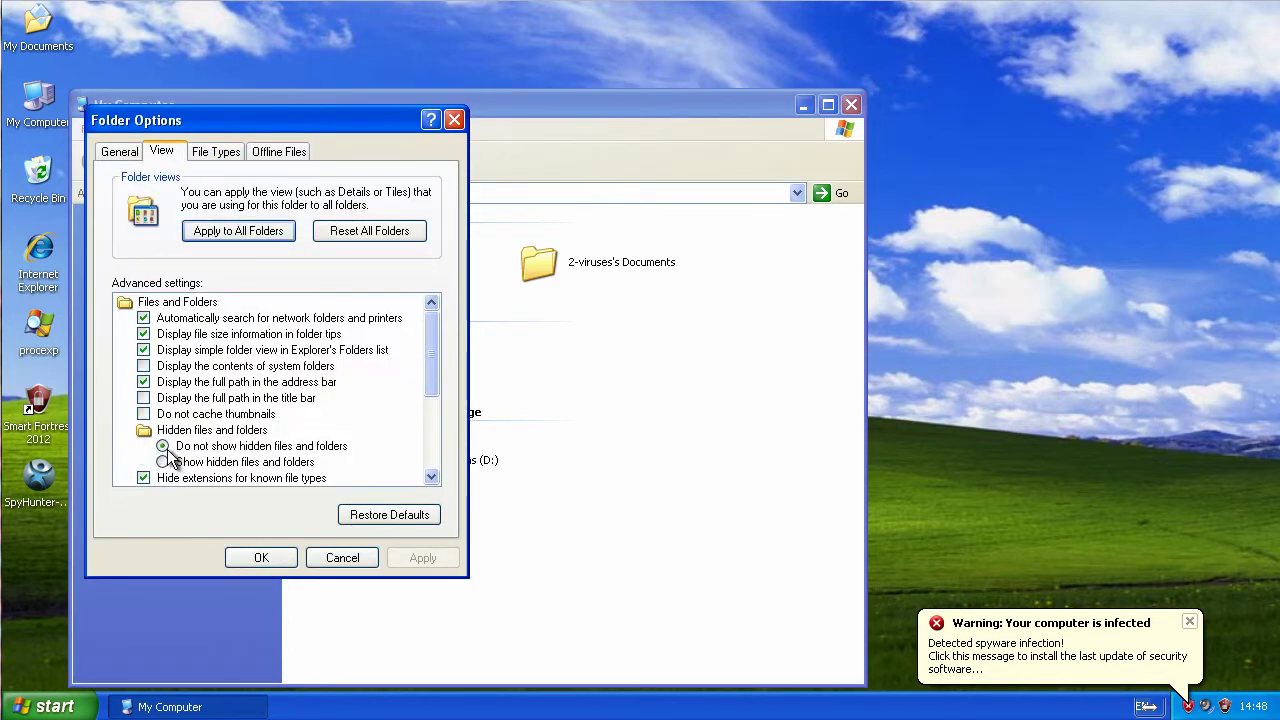
click(143, 478)
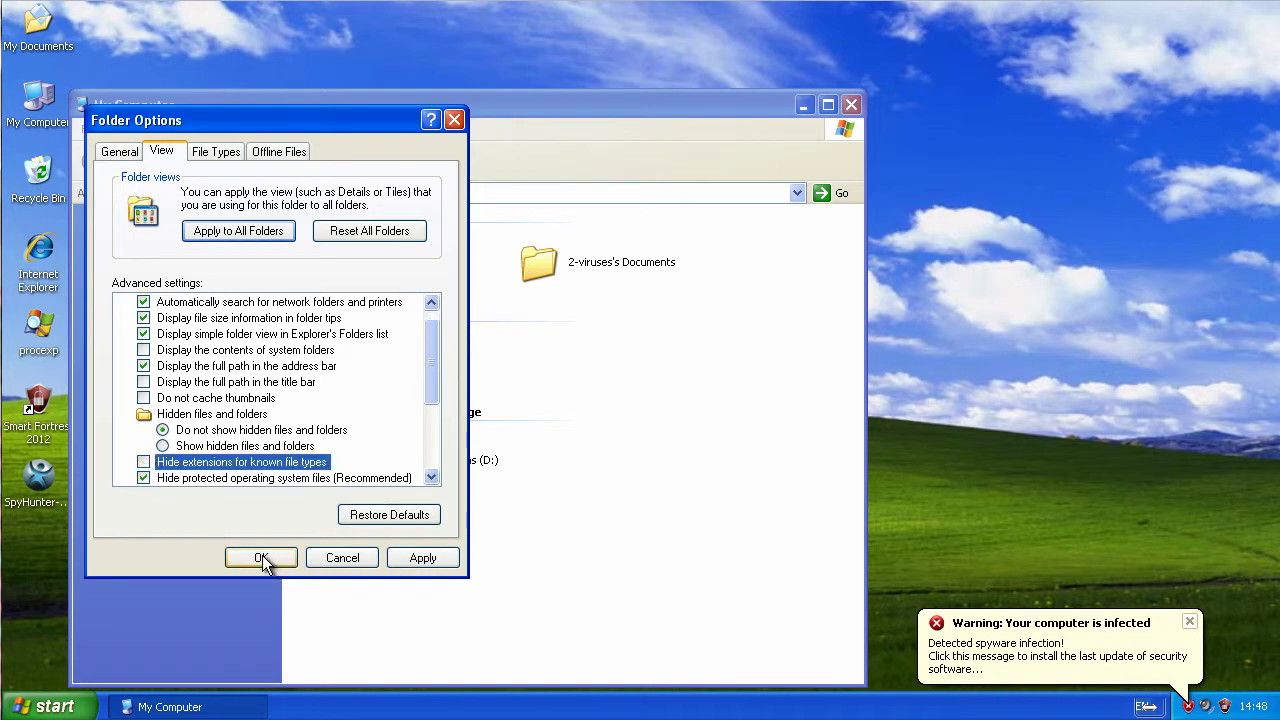
click(261, 557)
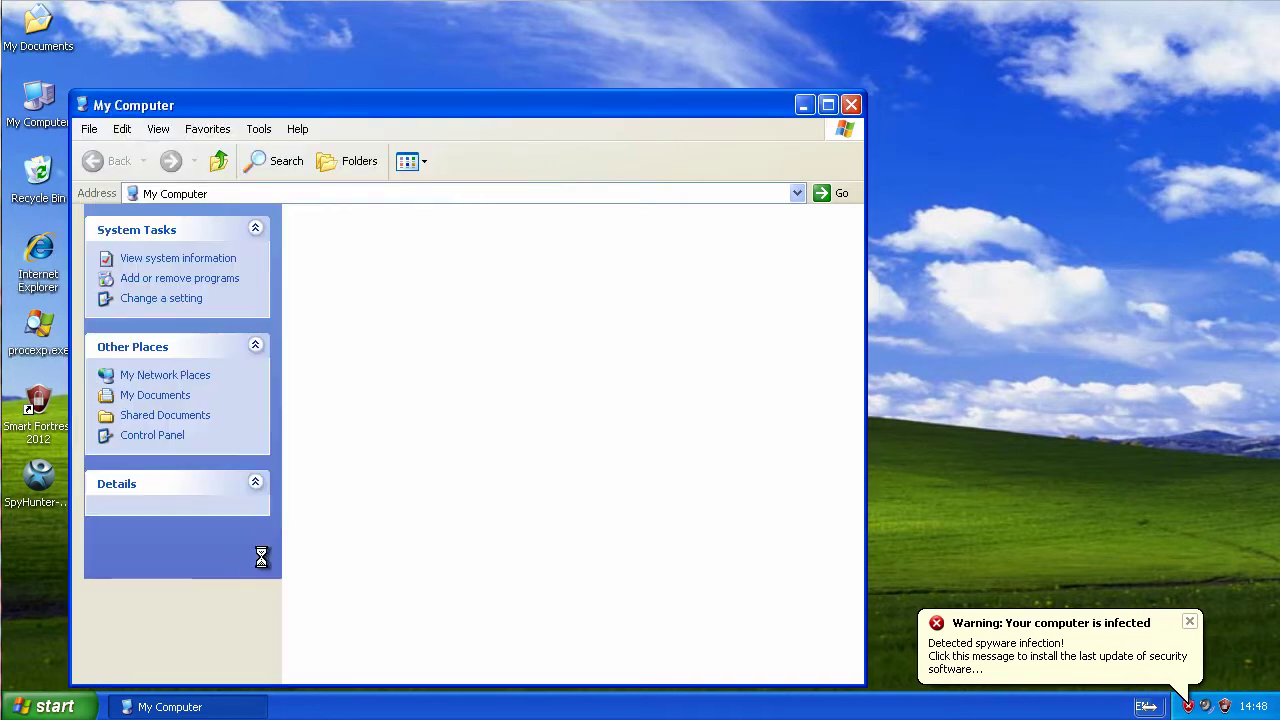
Step: Rename SpyHunter-Installer.exe on the desktop to SpyHunter-Installer.com, accept the extension change and run the renamed installer
click(52, 512)
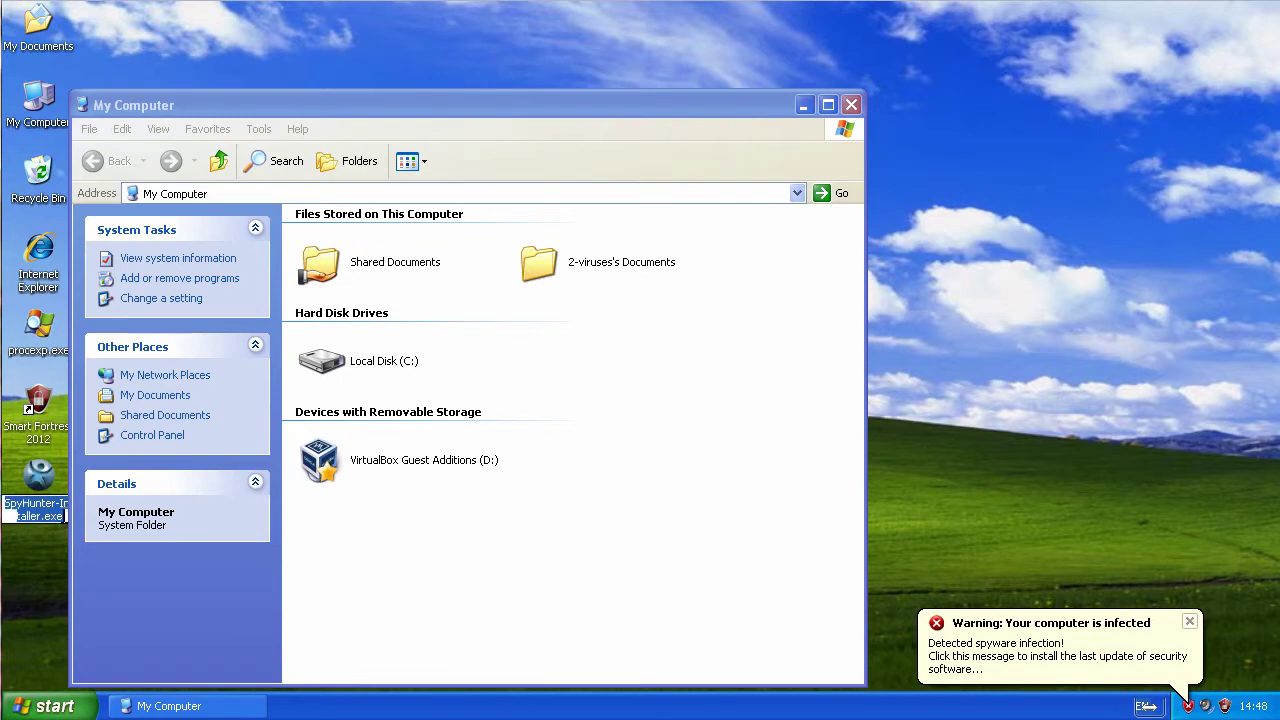
key(End)
key(shift+Left)
key(shift+Left)
key(shift+Left)
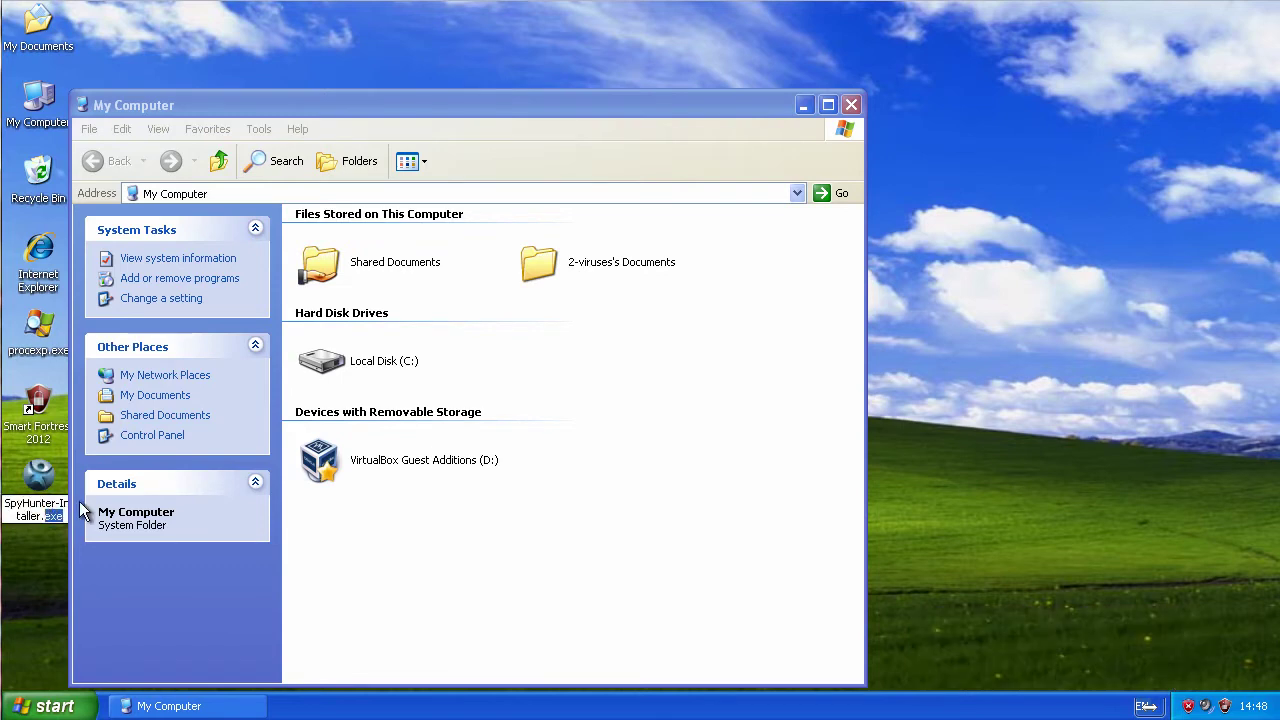
text(com)
key(Return)
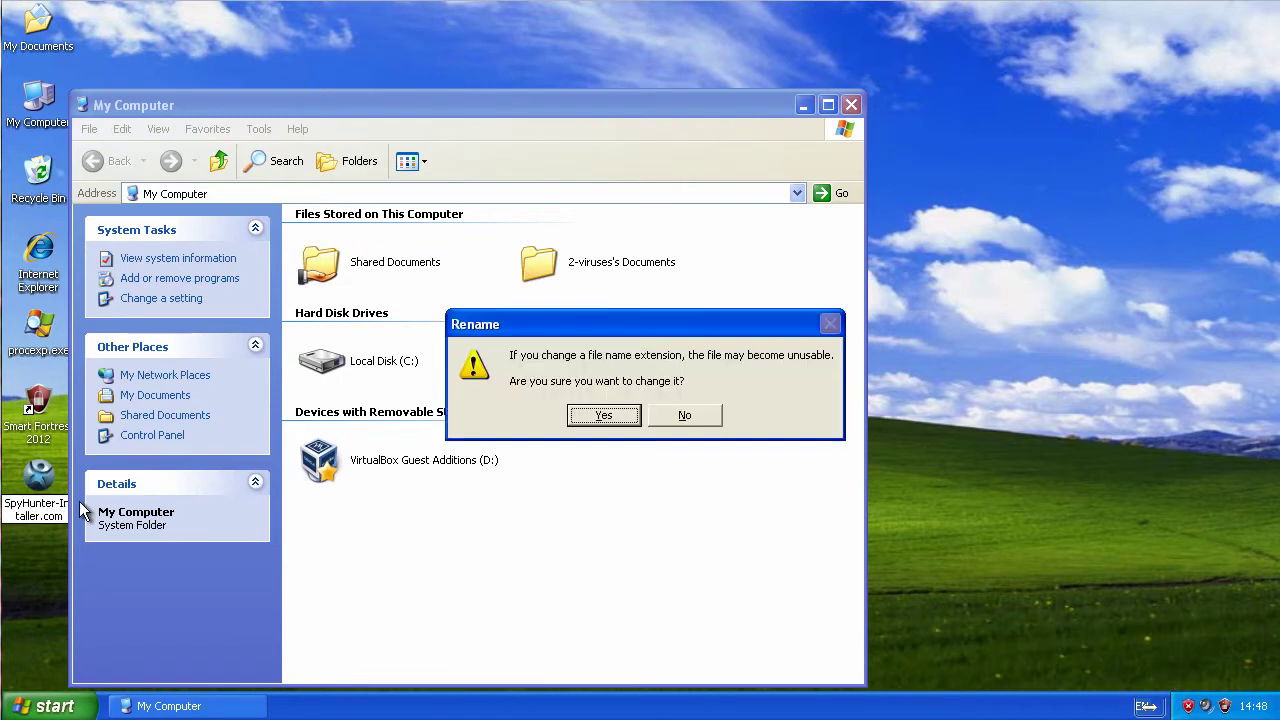
click(610, 415)
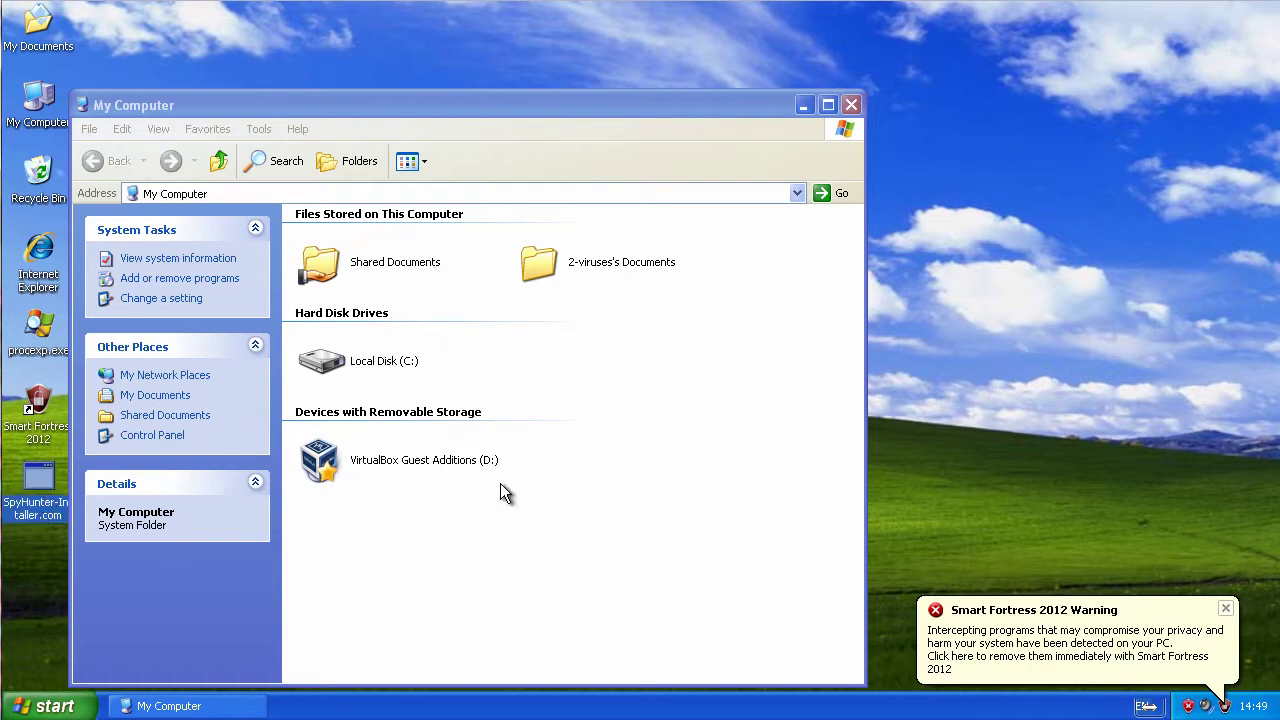
key(Return)
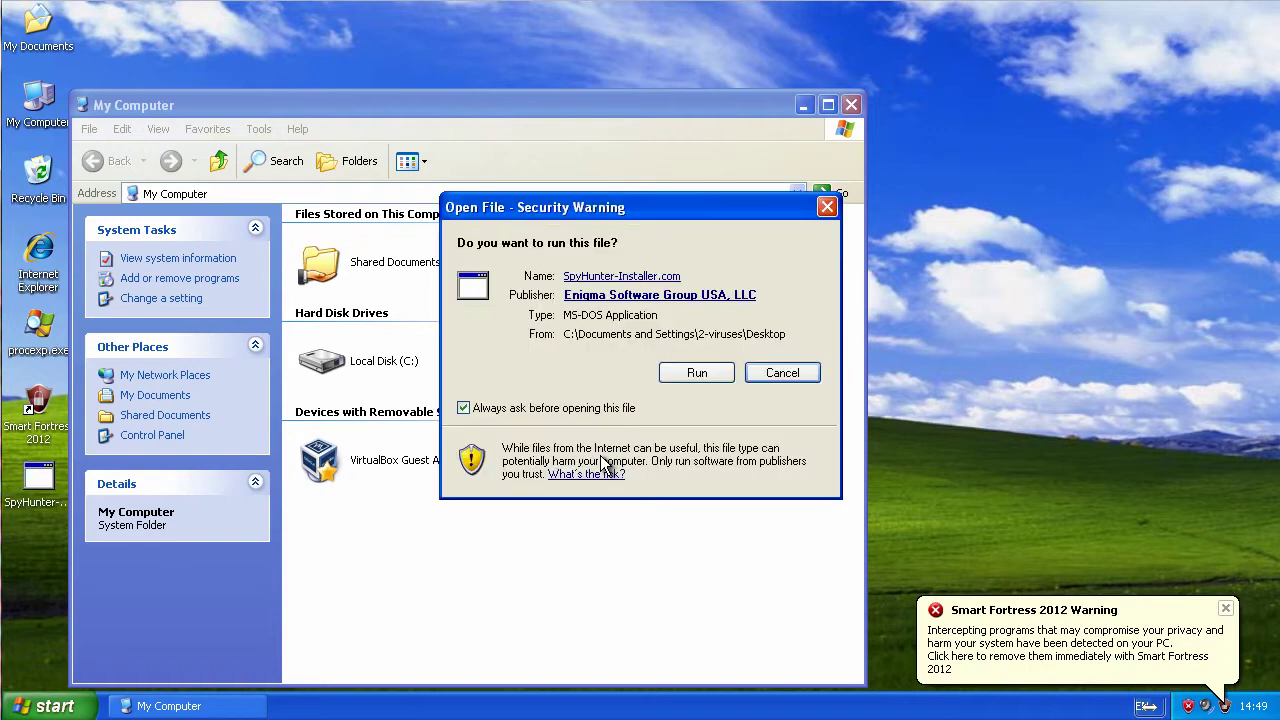
click(697, 376)
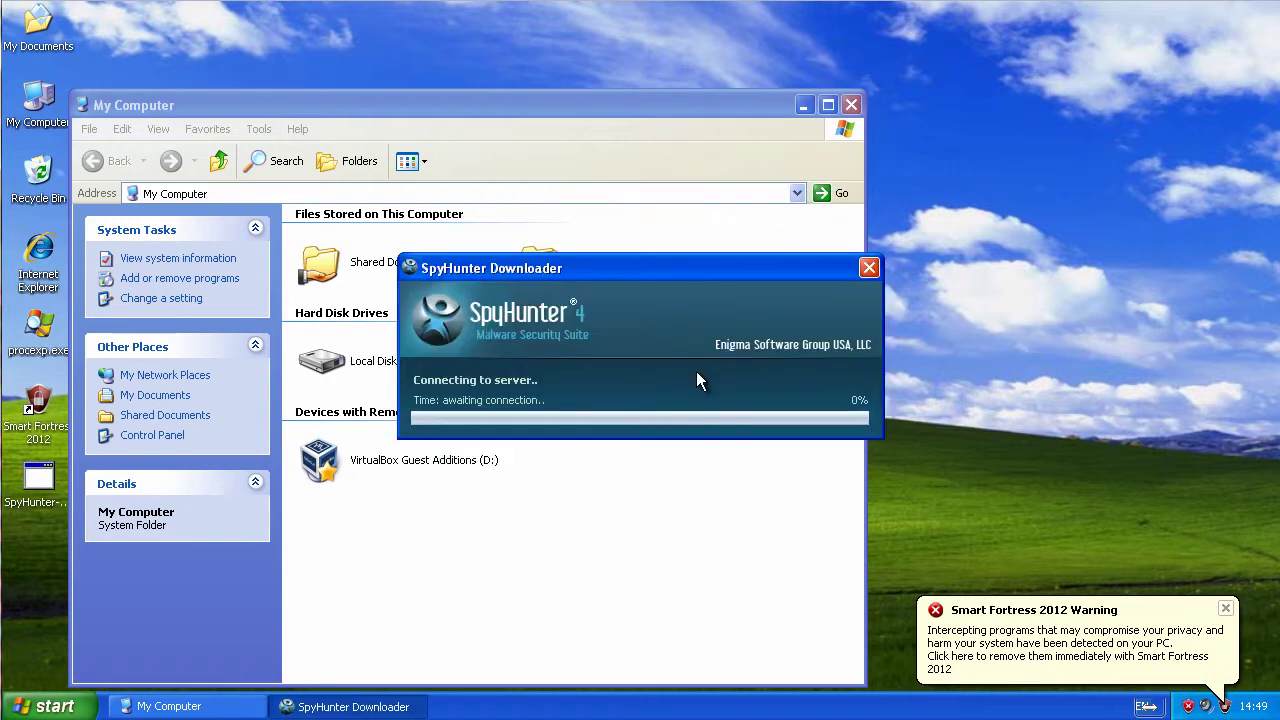
Step: Bring up the SpyHunter setup, accept the license agreement, and complete the installation through to finish
click(42, 580)
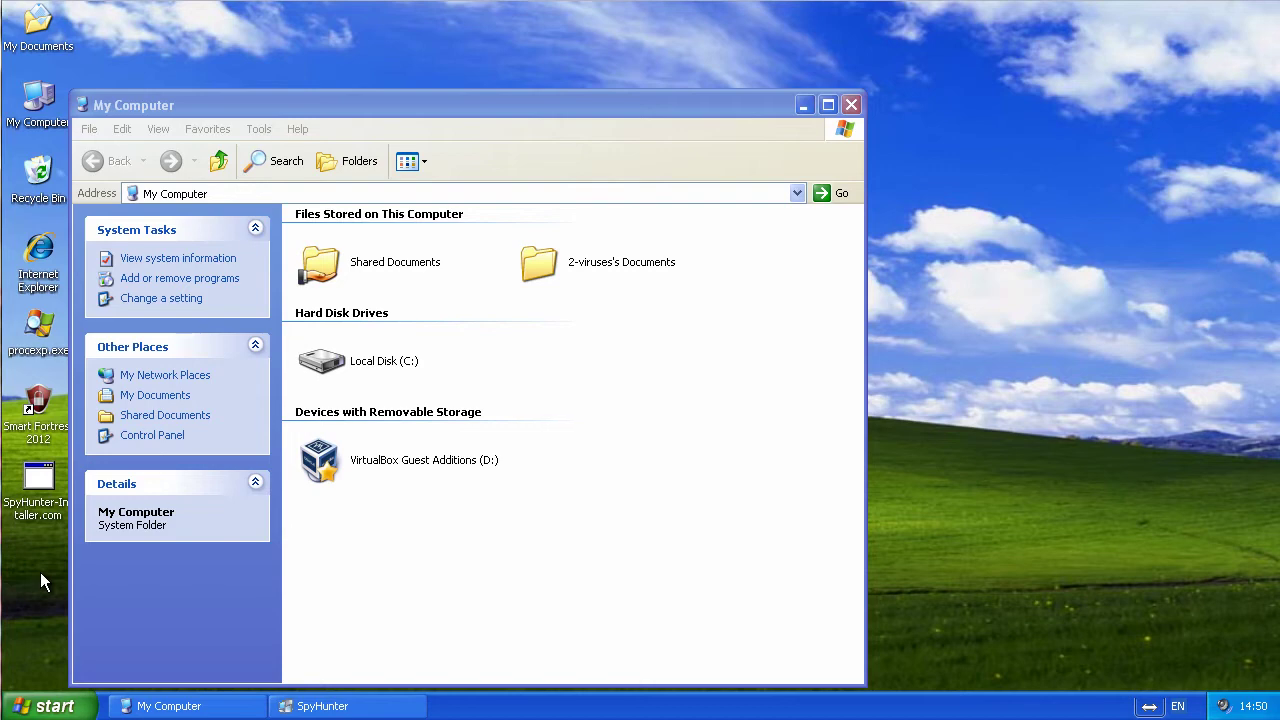
click(370, 703)
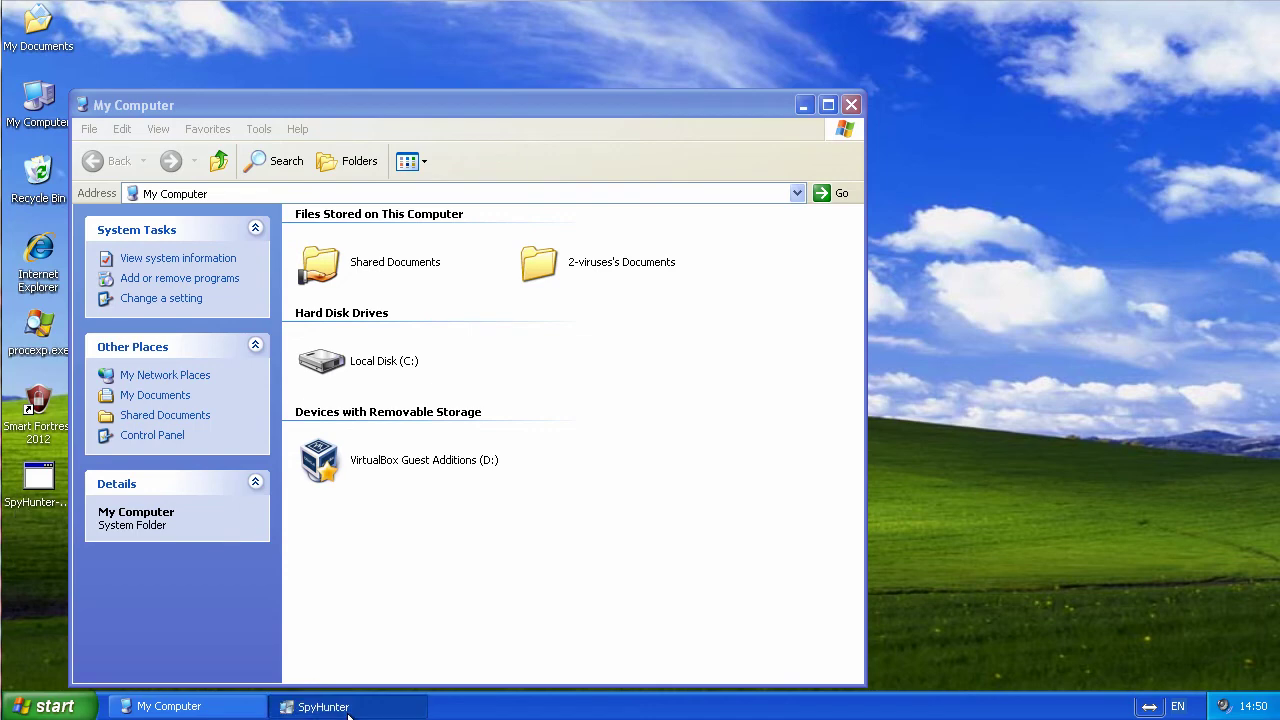
click(648, 445)
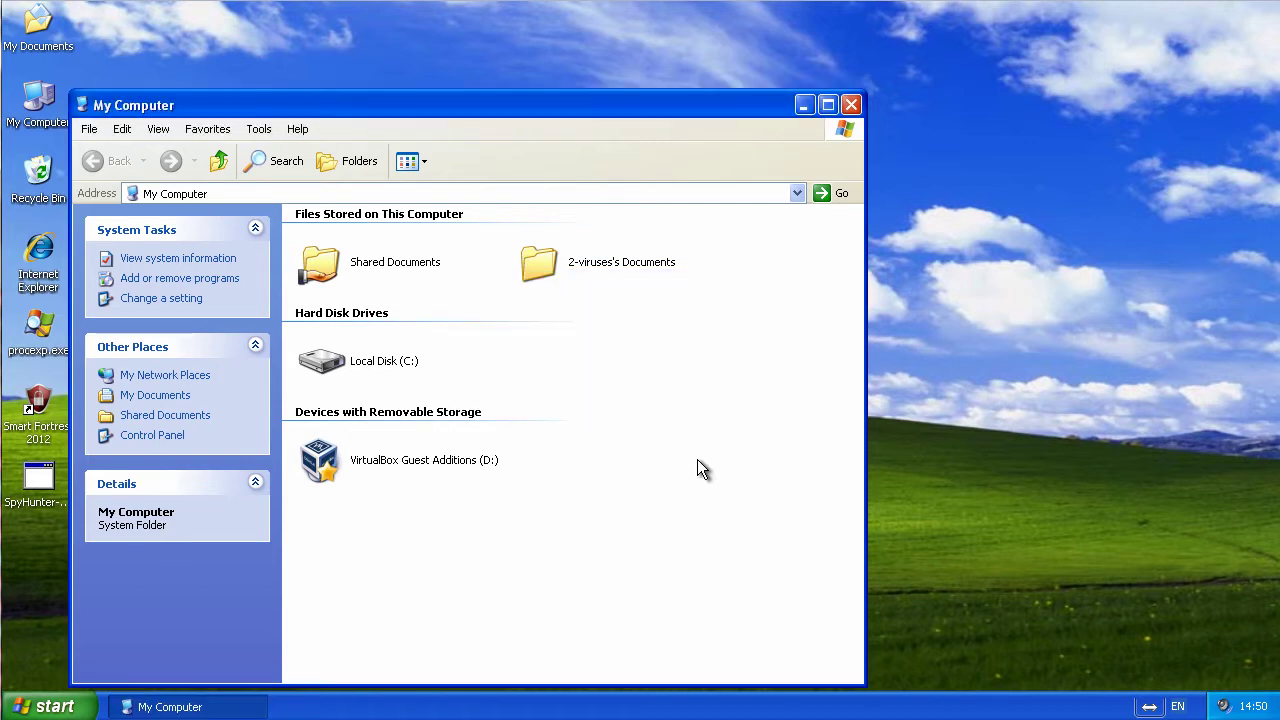
click(697, 460)
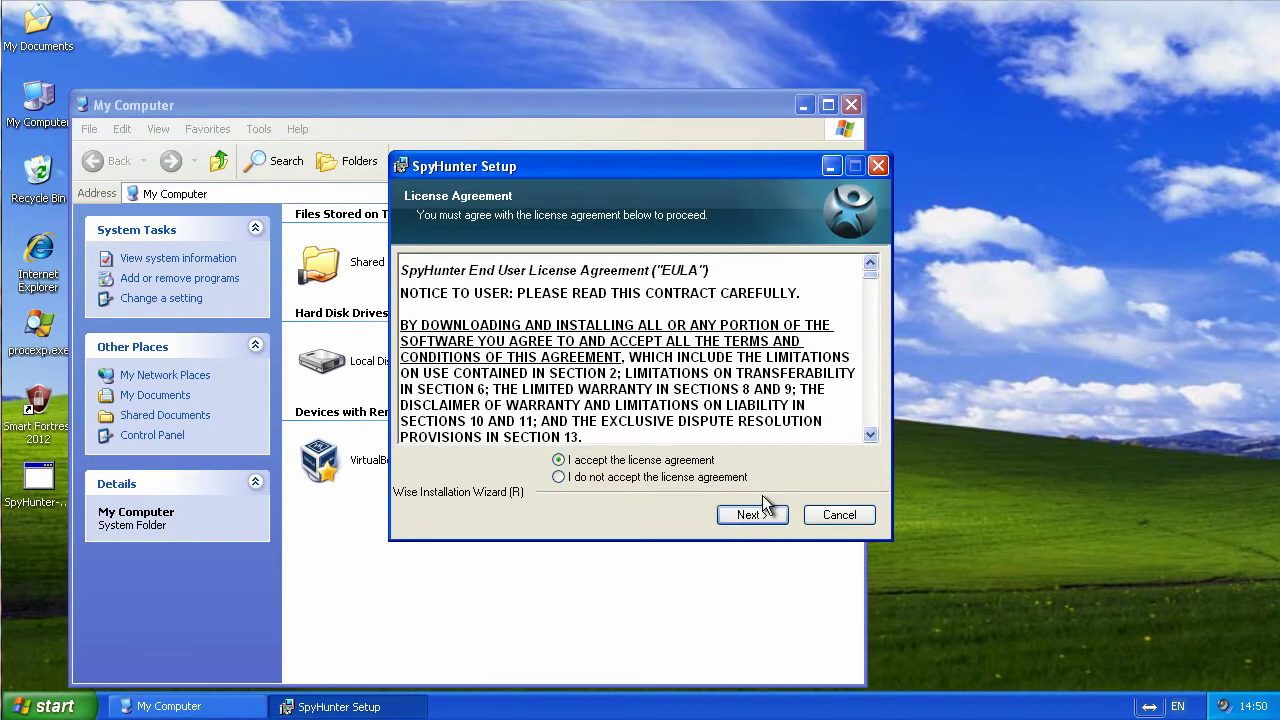
click(753, 514)
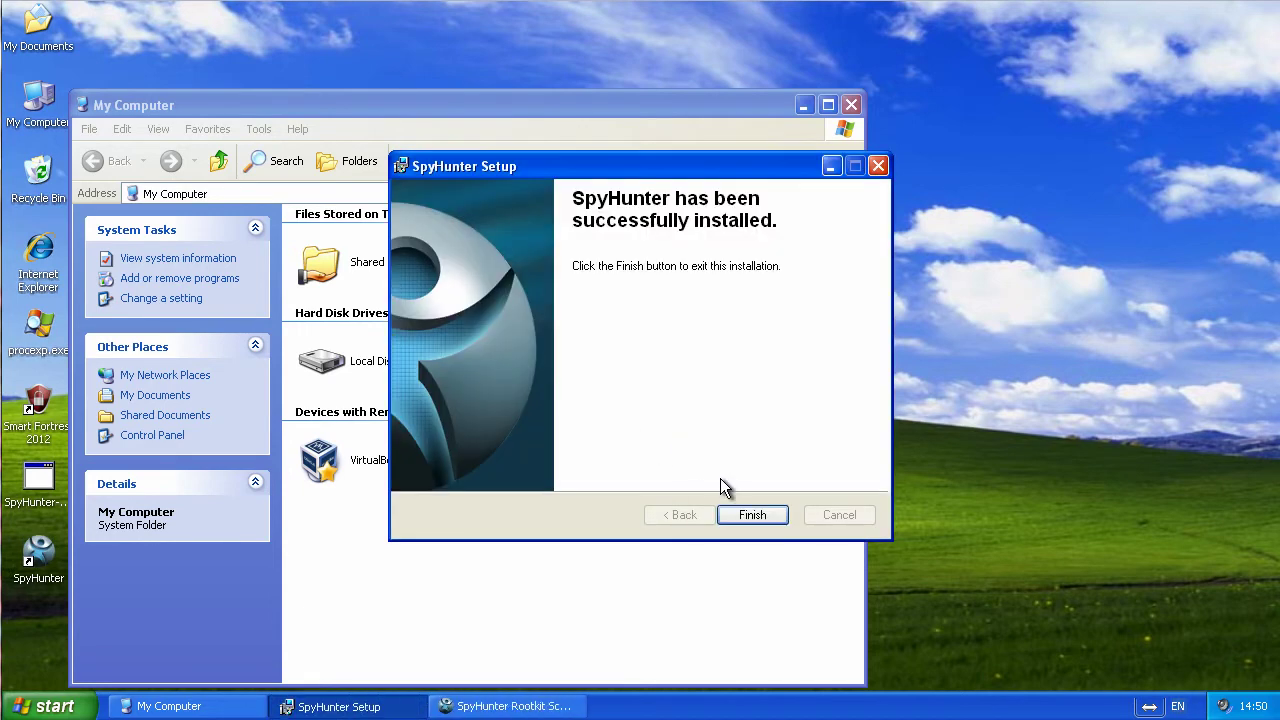
click(746, 515)
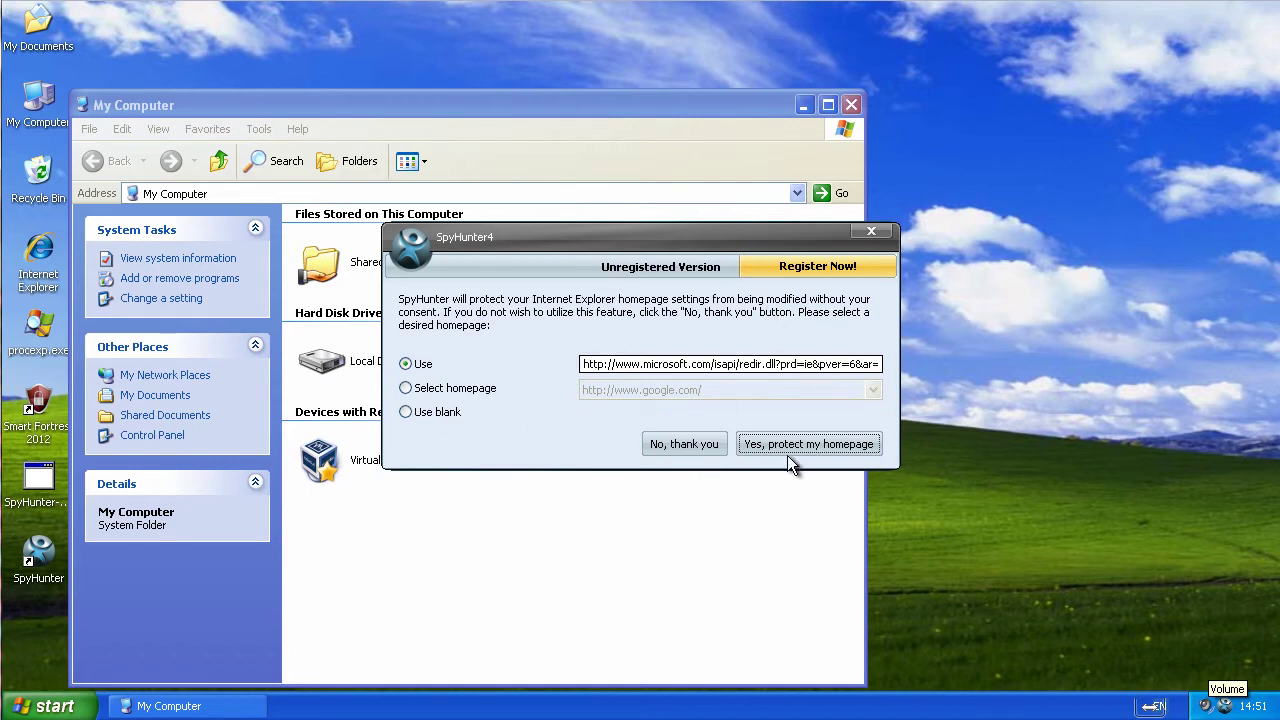
Step: Decline SpyHunter's Internet Explorer homepage protection and close the Congratulations registration window, leaving the definition update running
click(697, 443)
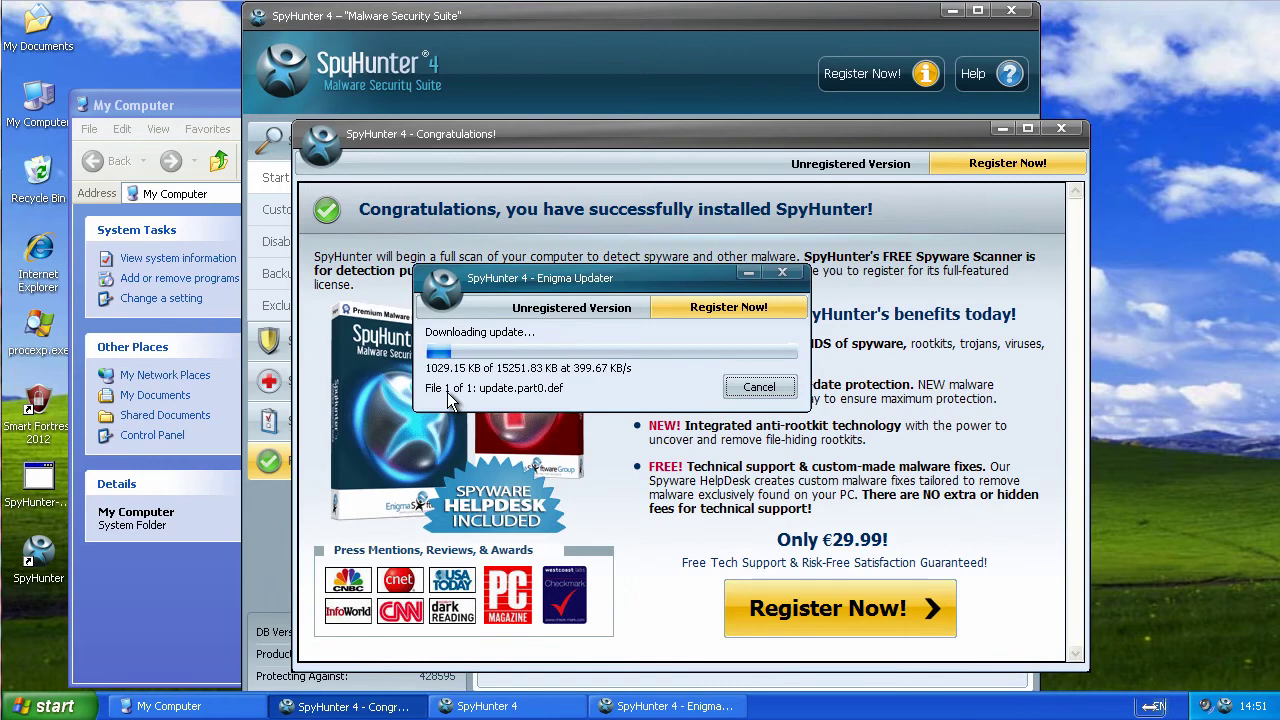
click(1061, 128)
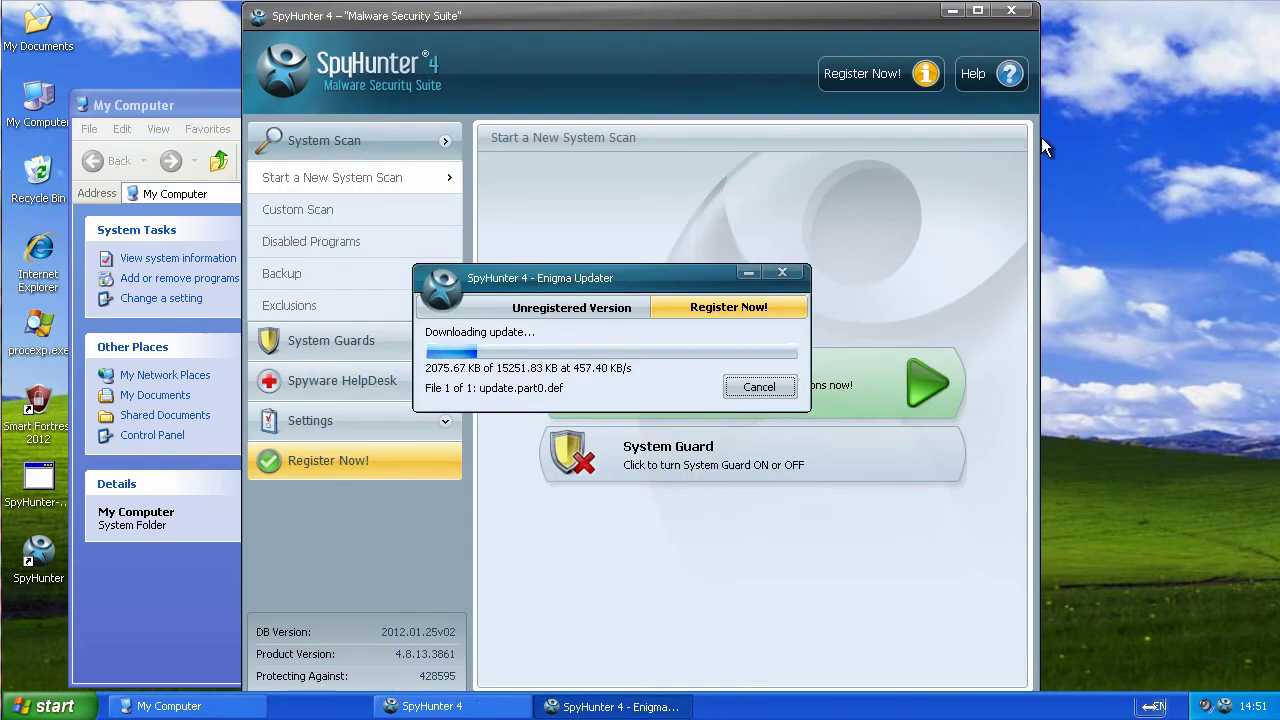